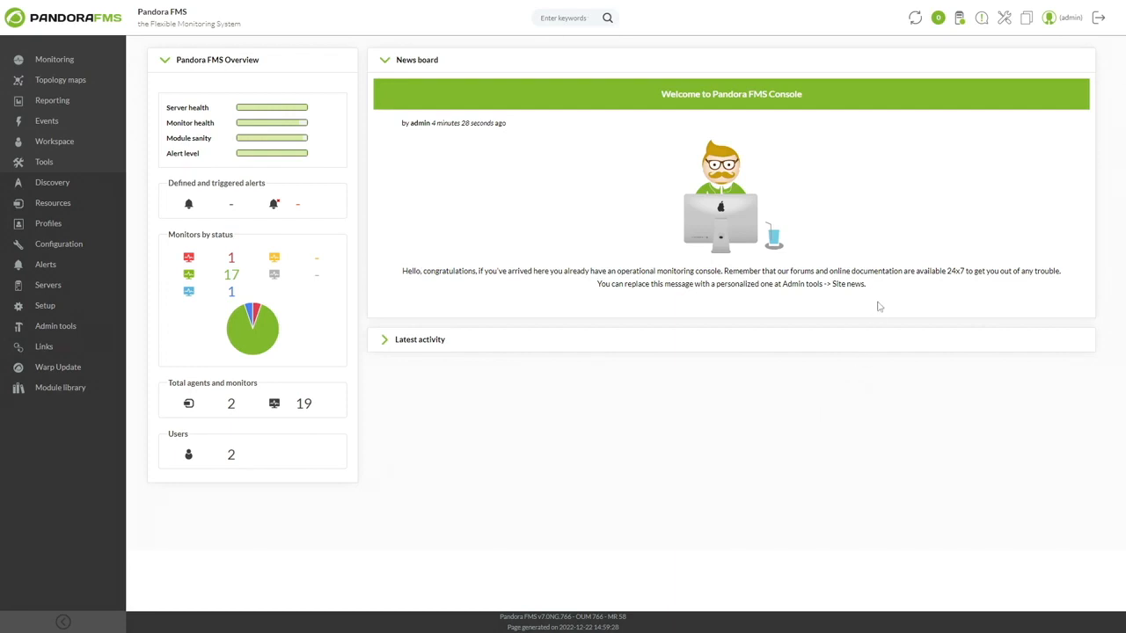
Step: Review the server list, and in the terminal open pandora_server.conf with vi and locate the inventoryserver parameter
click(960, 19)
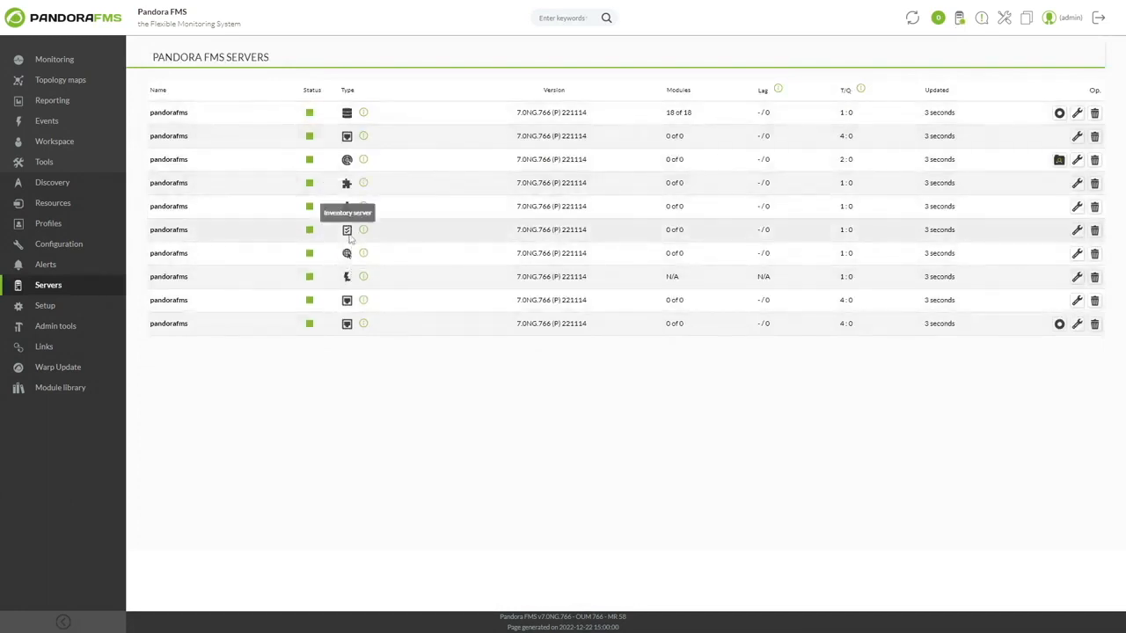
text(vi pandora_)
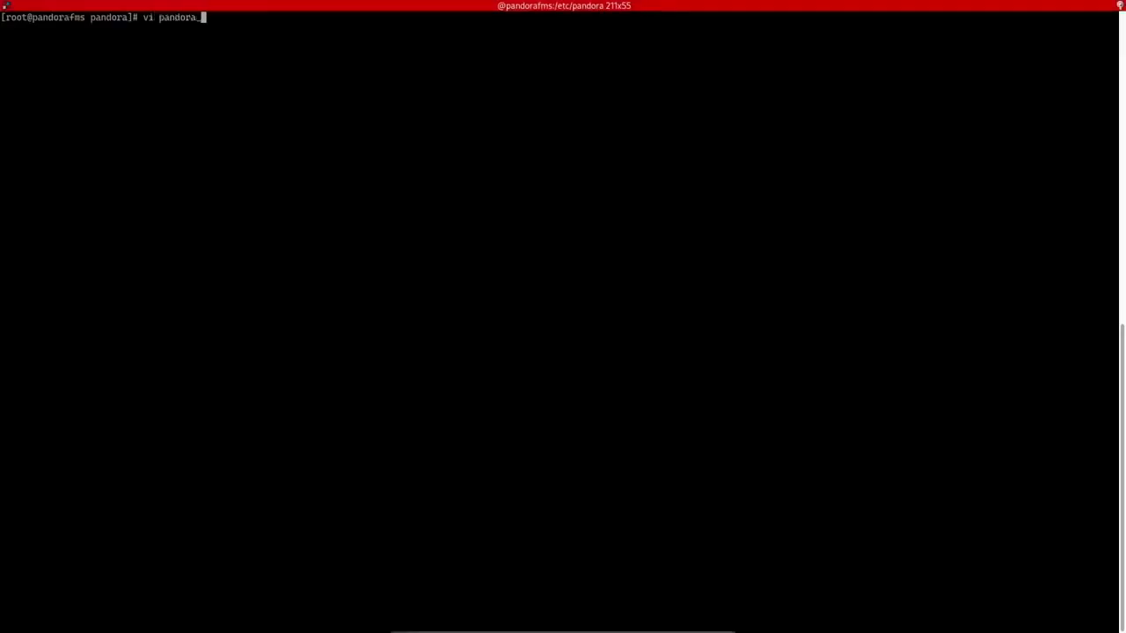
text(server.conf)
key(Return)
text(/)
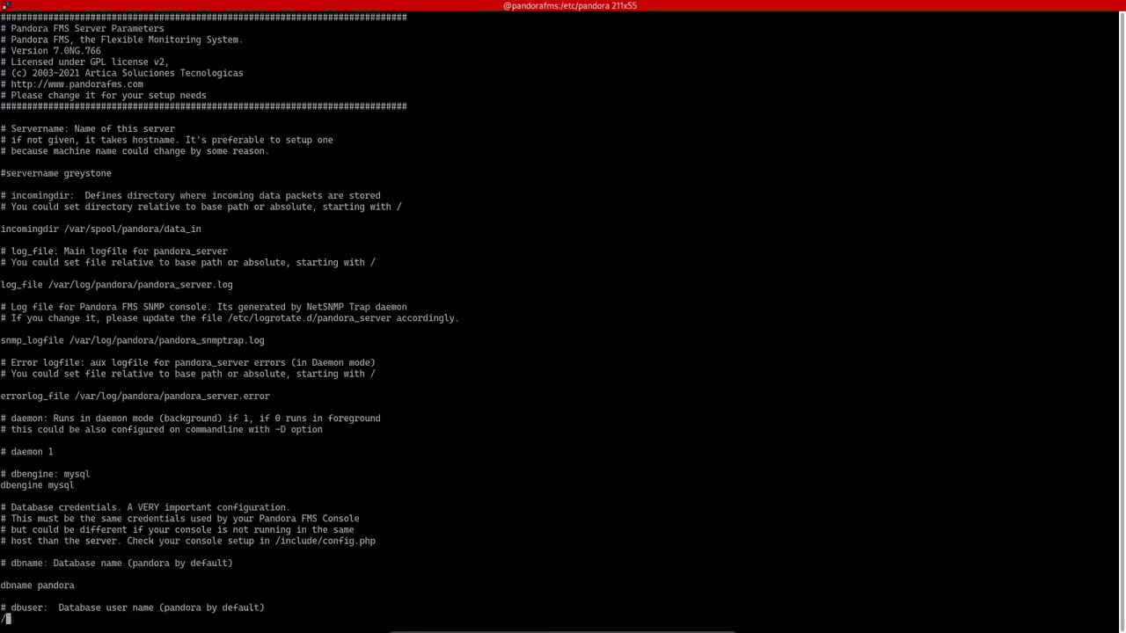
text(inventoryserv)
key(Return)
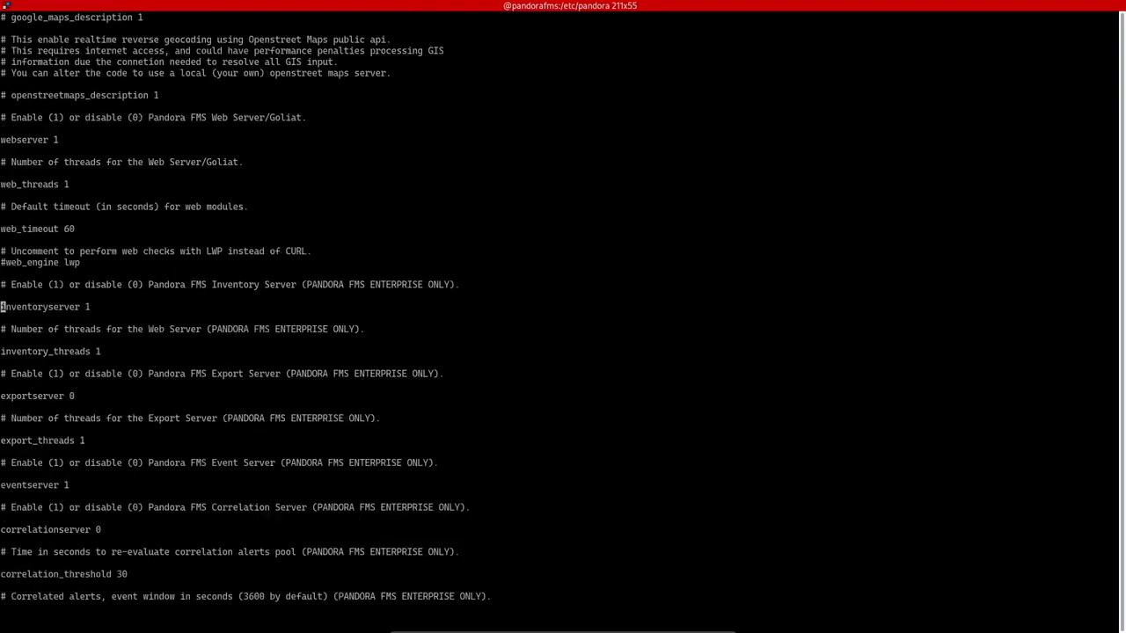
key(End)
key(Right)
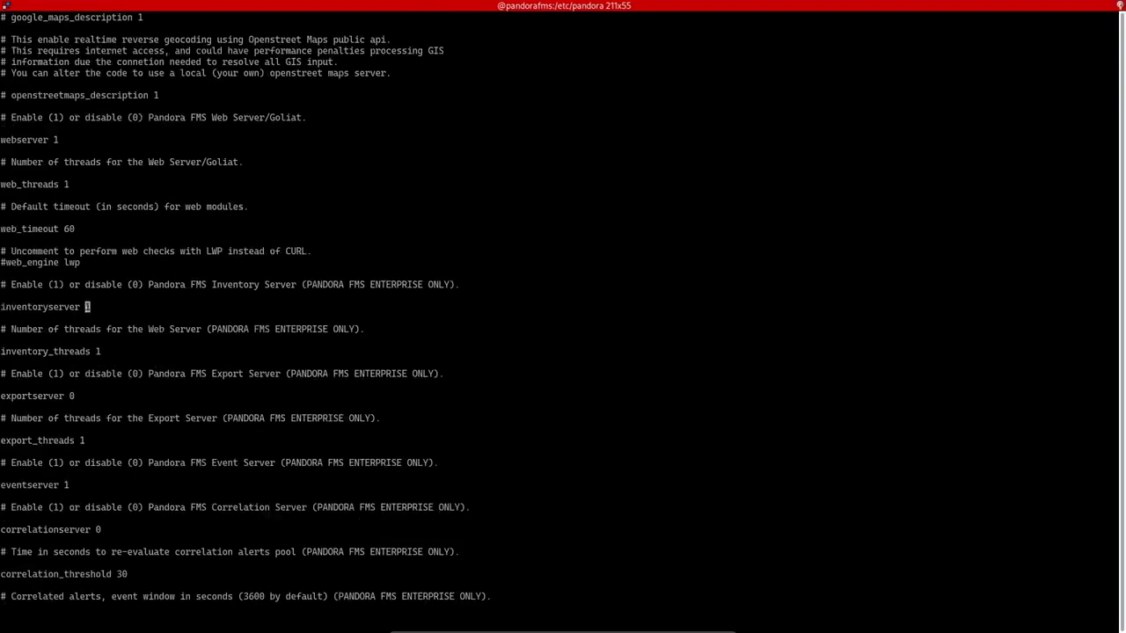
Step: Quit vi without changes and restart the server with /etc/init.d/pandora_server restart
text(:q)
key(Return)
text(/etc/init.d/pandora_server restart)
key(Return)
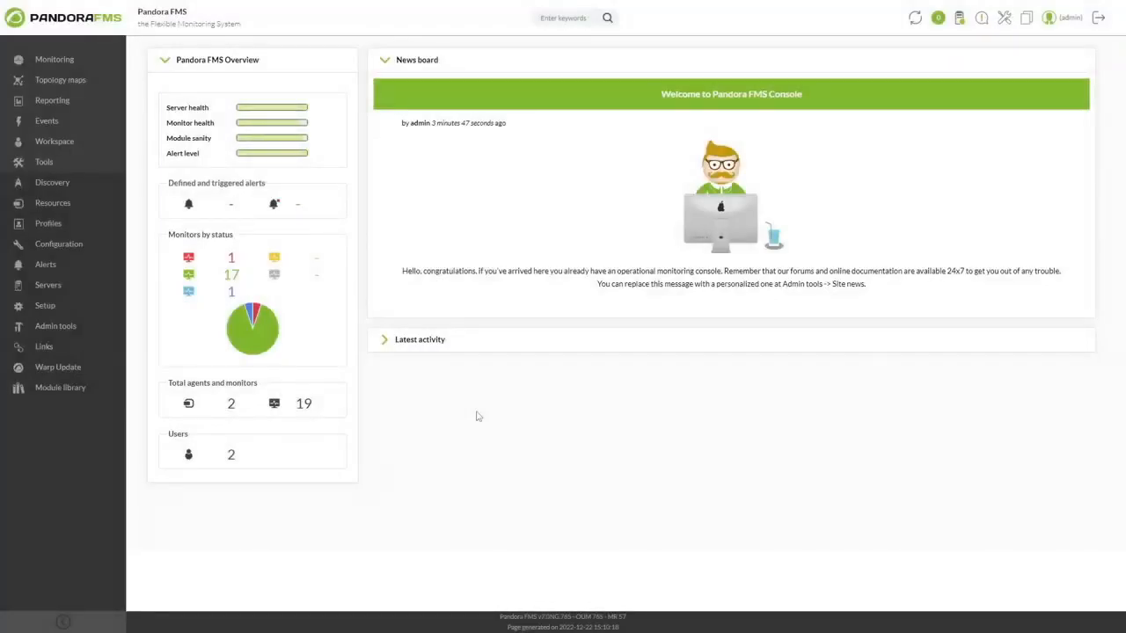
Step: In the web console, open the Windows CPU inventory module and examine its OS choices and script code
mouse_move(99, 249)
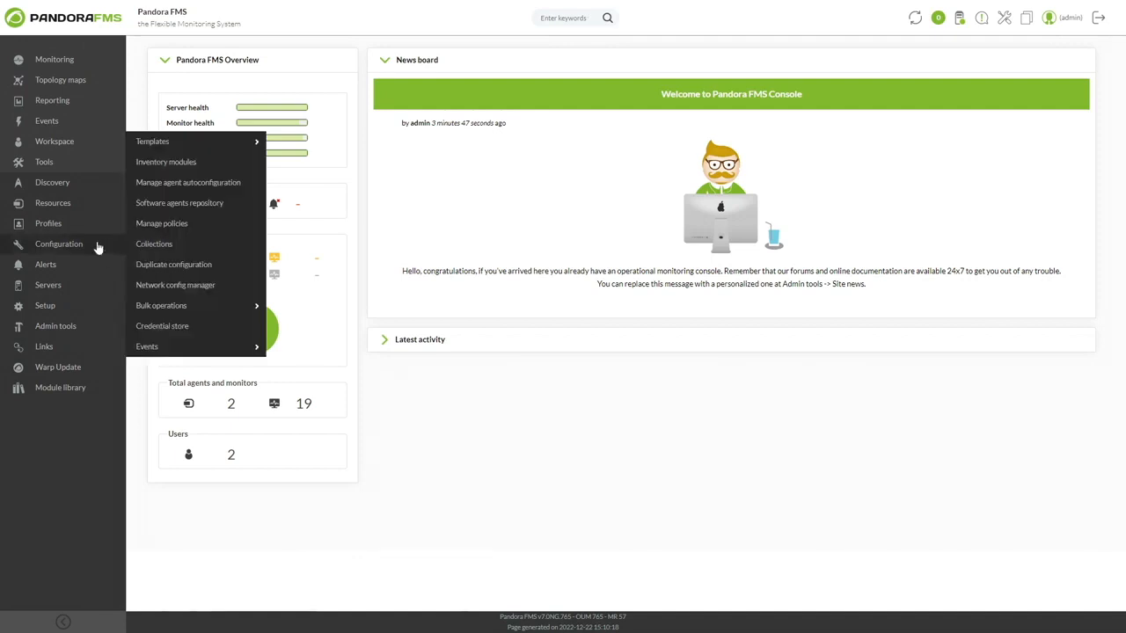
click(219, 165)
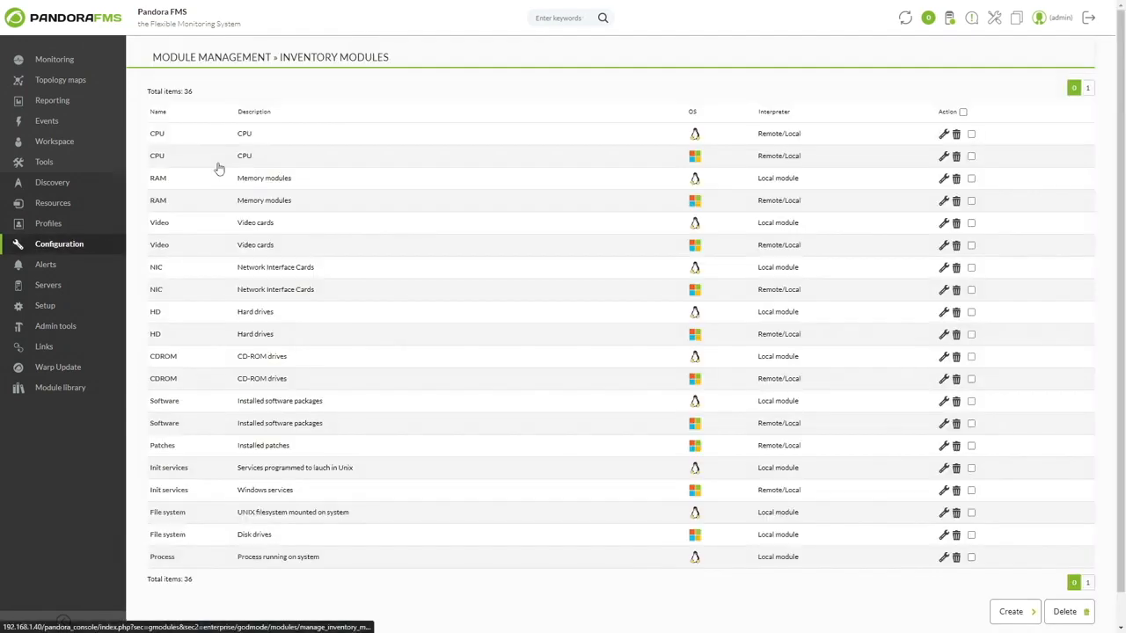
click(163, 156)
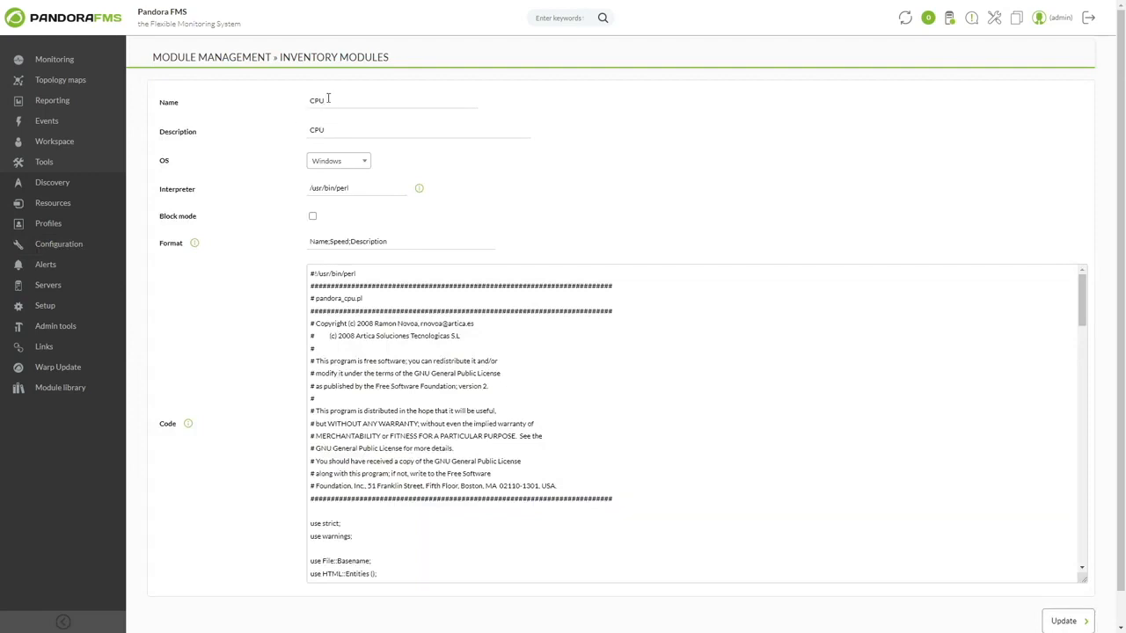
click(364, 162)
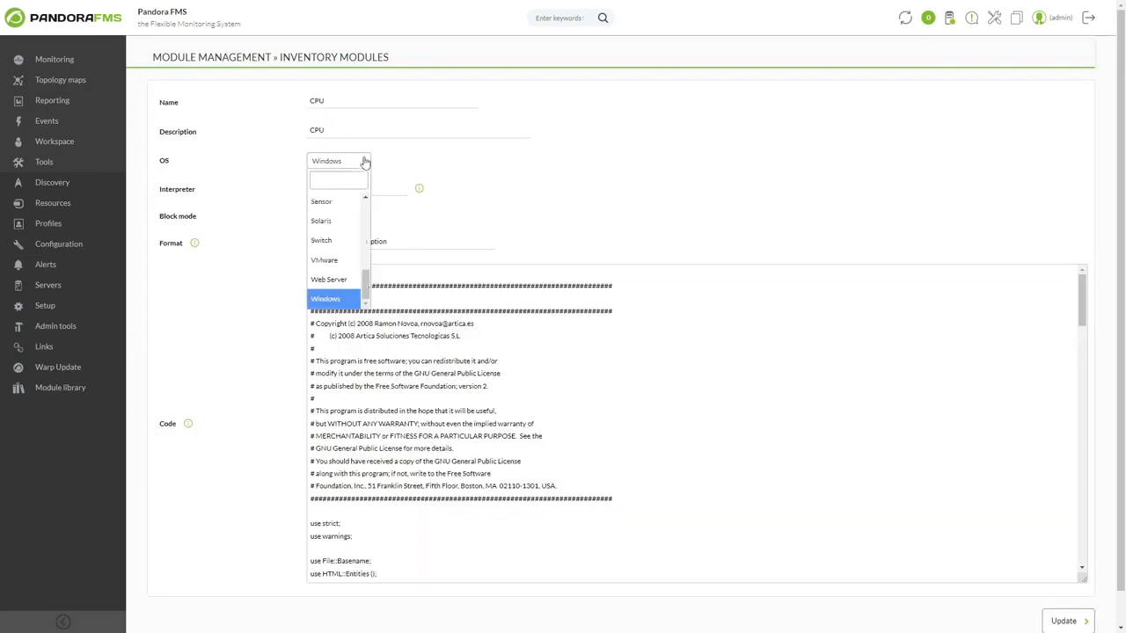
click(364, 162)
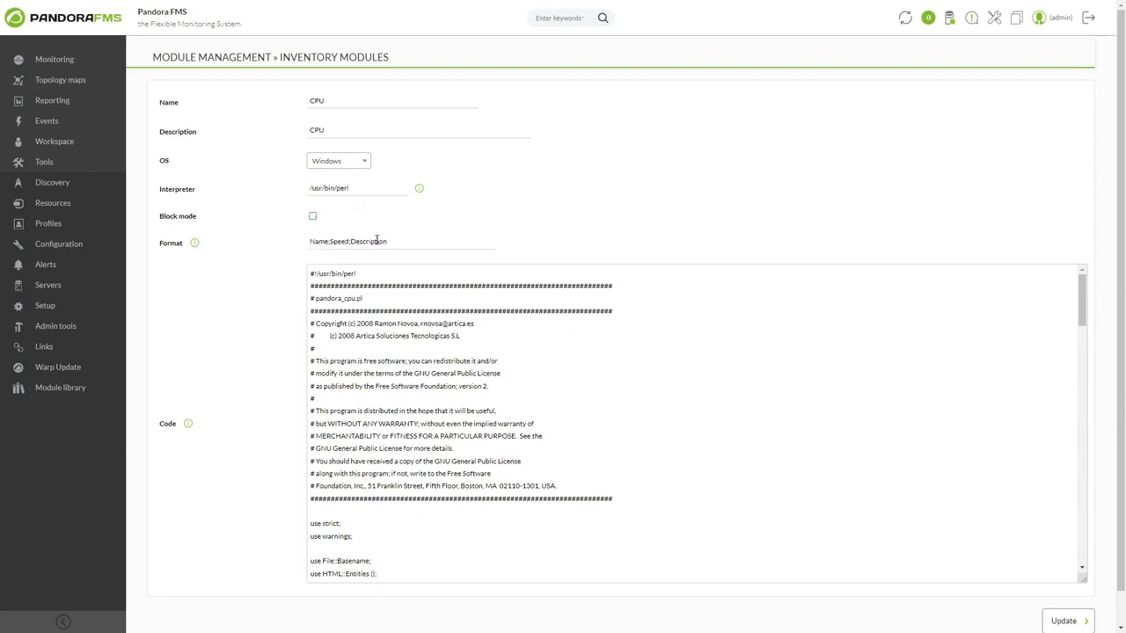
drag(311, 272, 555, 551)
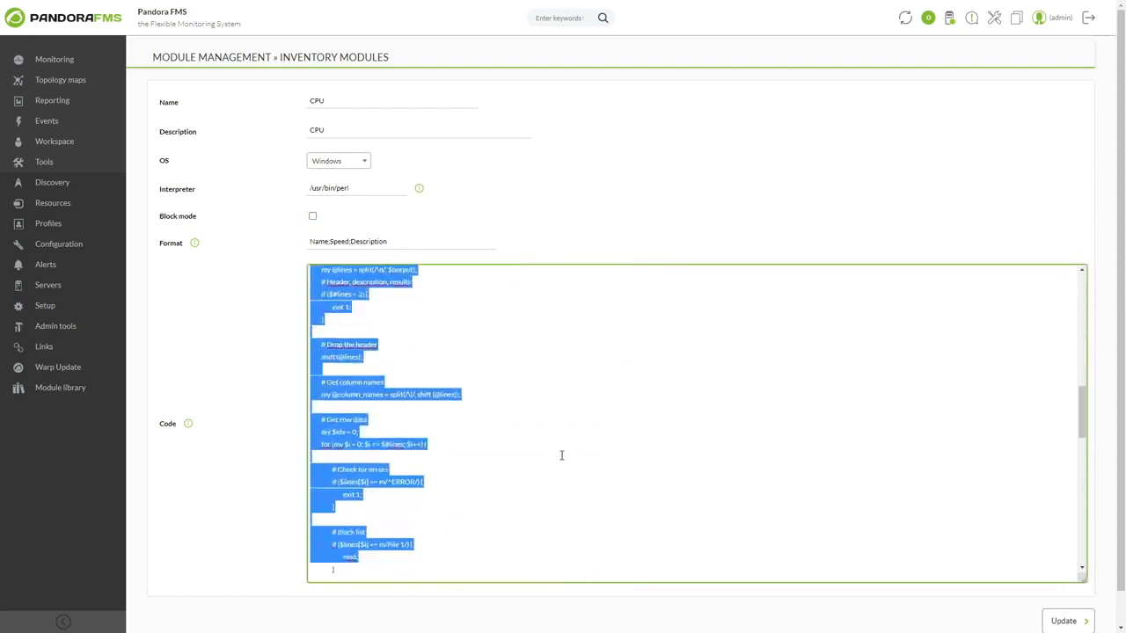
click(570, 422)
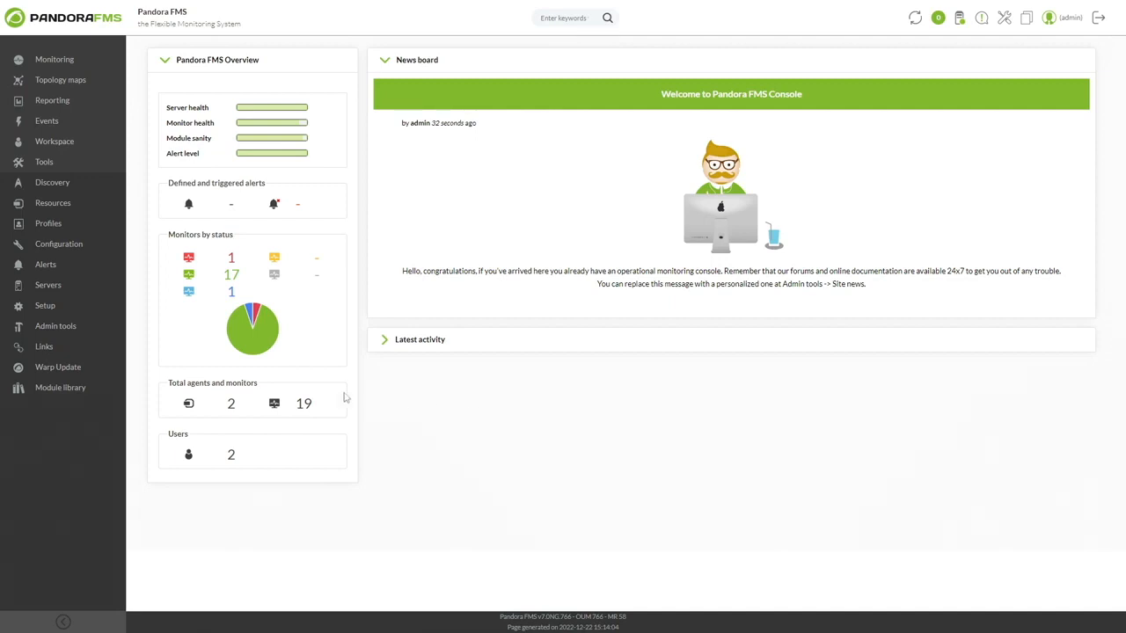
Step: Open the Cisco Interface Remote Inventory module and compare its Use script and Use inline code script modes
mouse_move(109, 252)
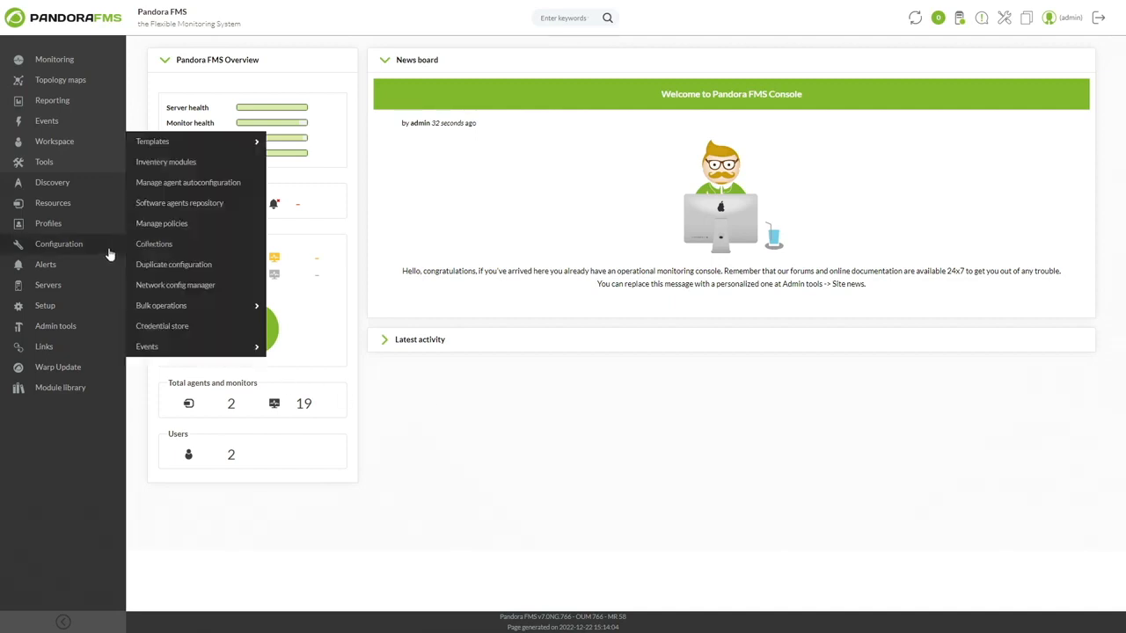
click(211, 163)
click(1082, 583)
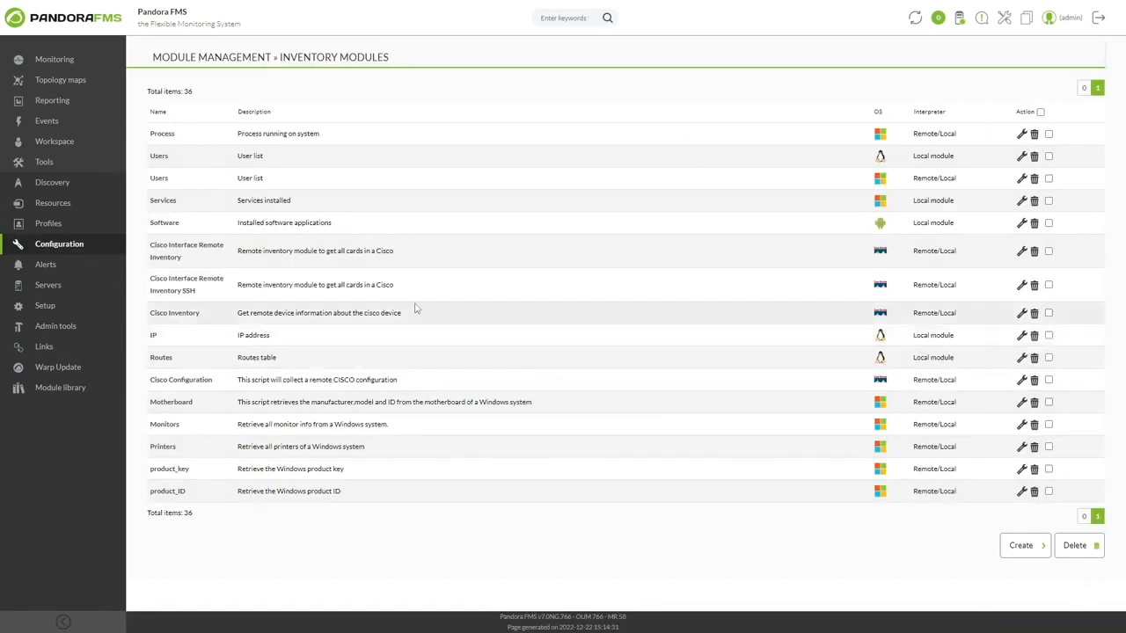
click(211, 254)
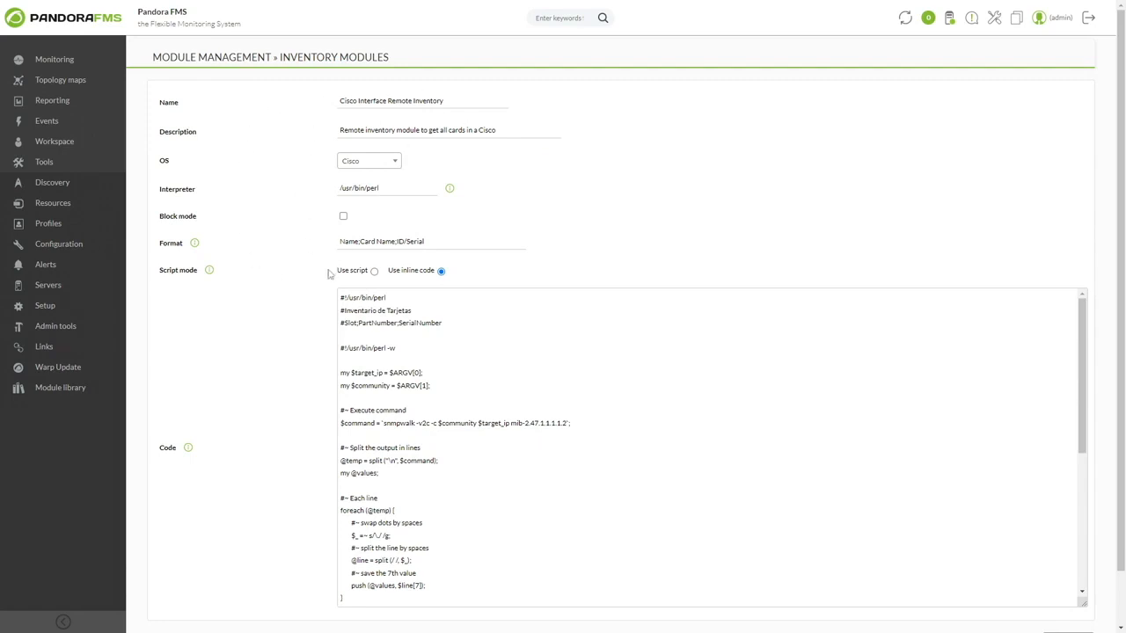
click(375, 271)
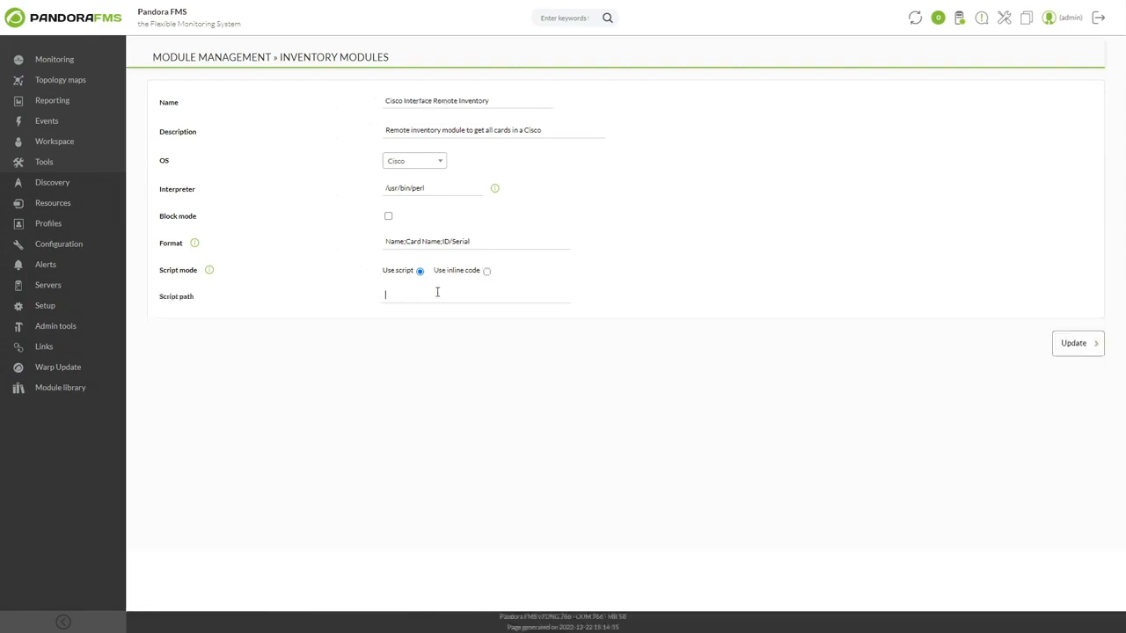
click(486, 272)
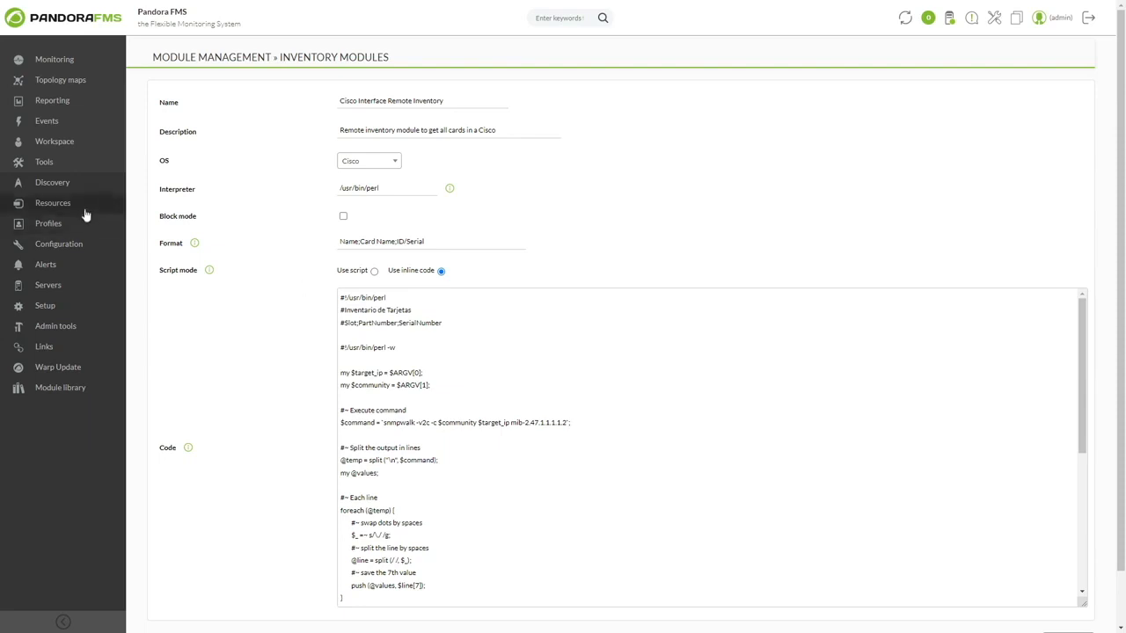
Step: Start a new agent with the alias Test_Cisco and Cisco as its operating system
mouse_move(90, 209)
click(186, 124)
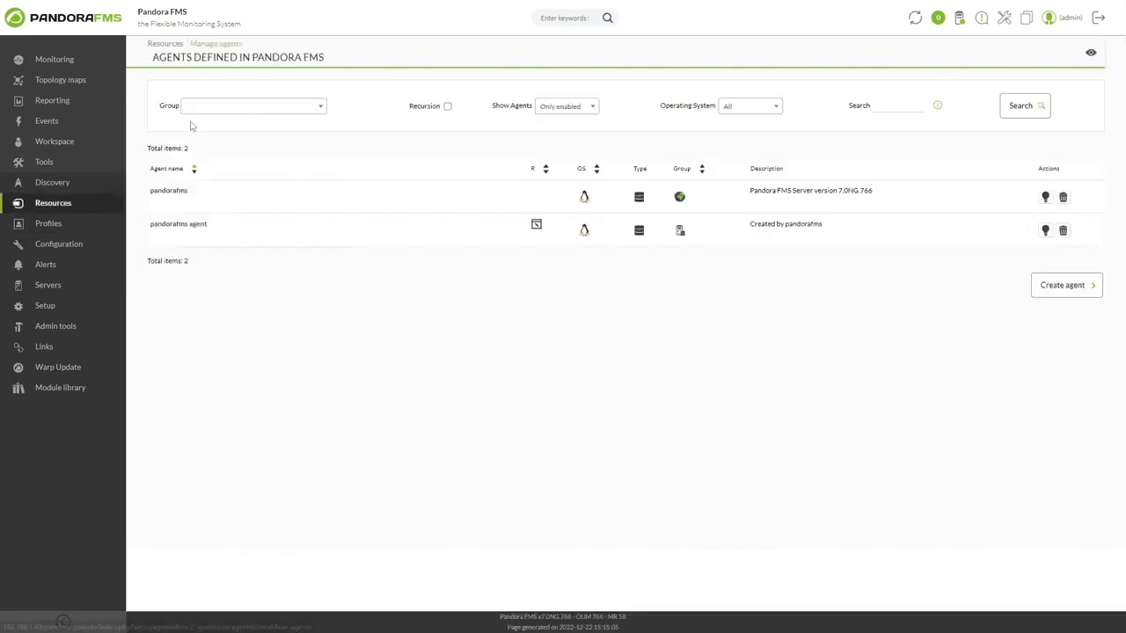
click(1058, 288)
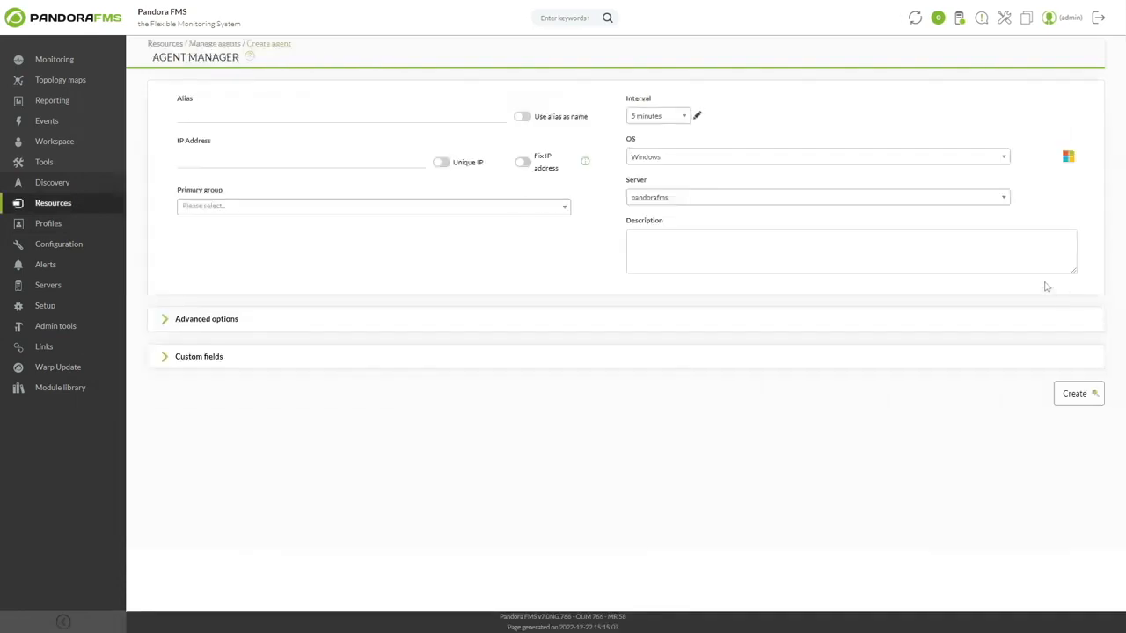
click(264, 117)
text(Test_Clsco)
click(651, 158)
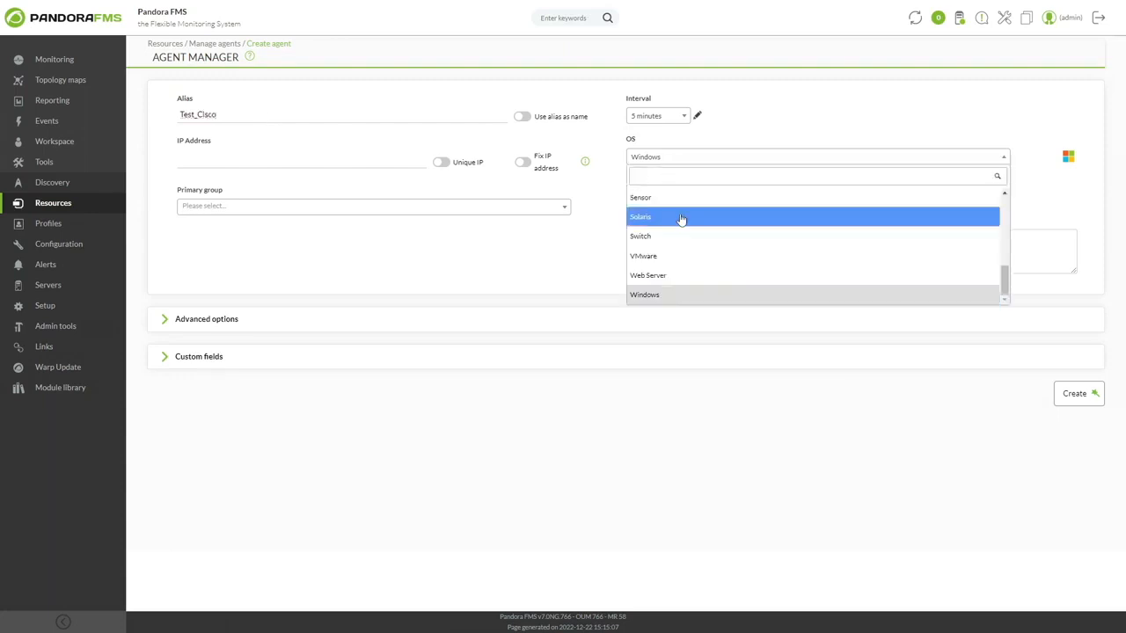
click(666, 255)
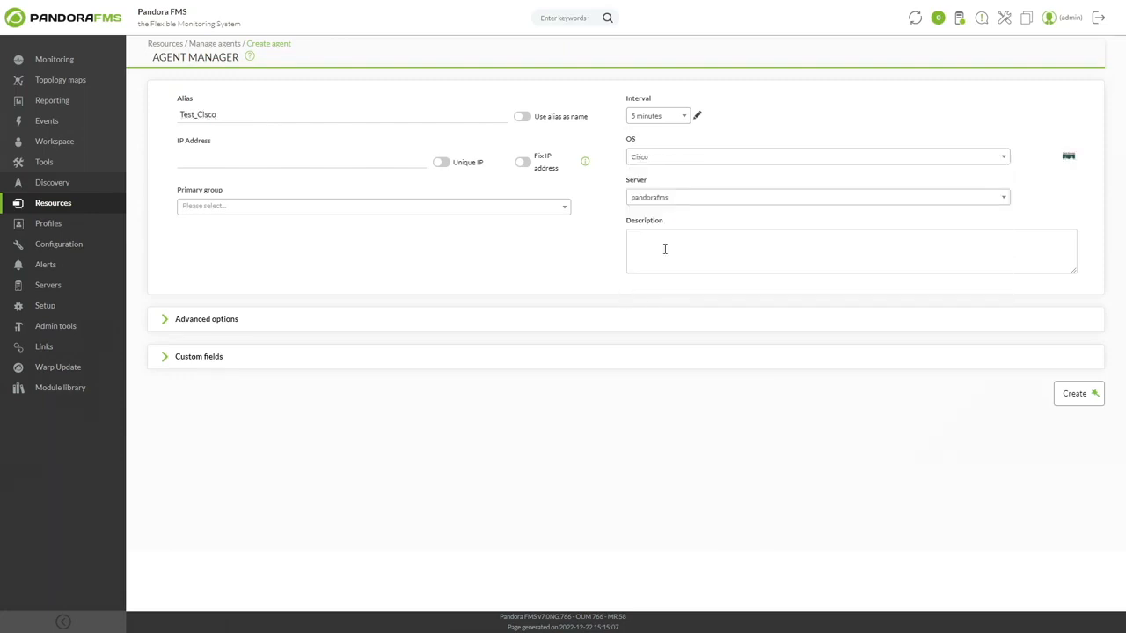
Step: Set the agent's IP address to 192.168.80.1 and its primary group to Databases, and create the agent
click(376, 162)
text(192.168.80.1)
click(367, 208)
click(360, 273)
click(1082, 394)
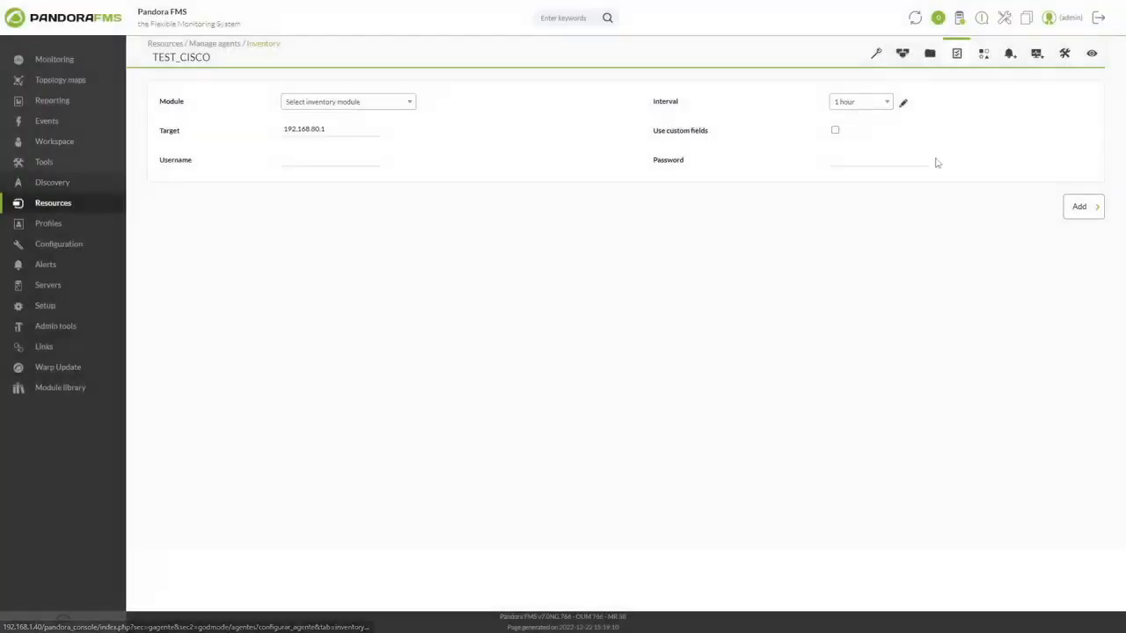
Step: In the agent's inventory settings, choose the Cisco Interface Remote Inventory module with a 5 minutes interval
click(388, 102)
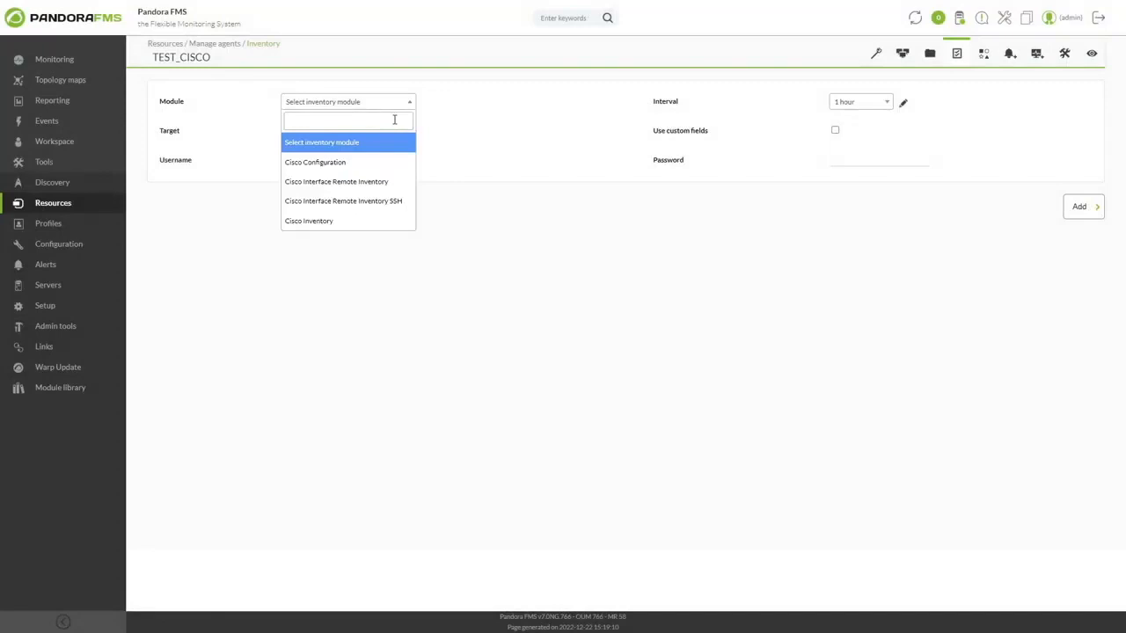
click(399, 188)
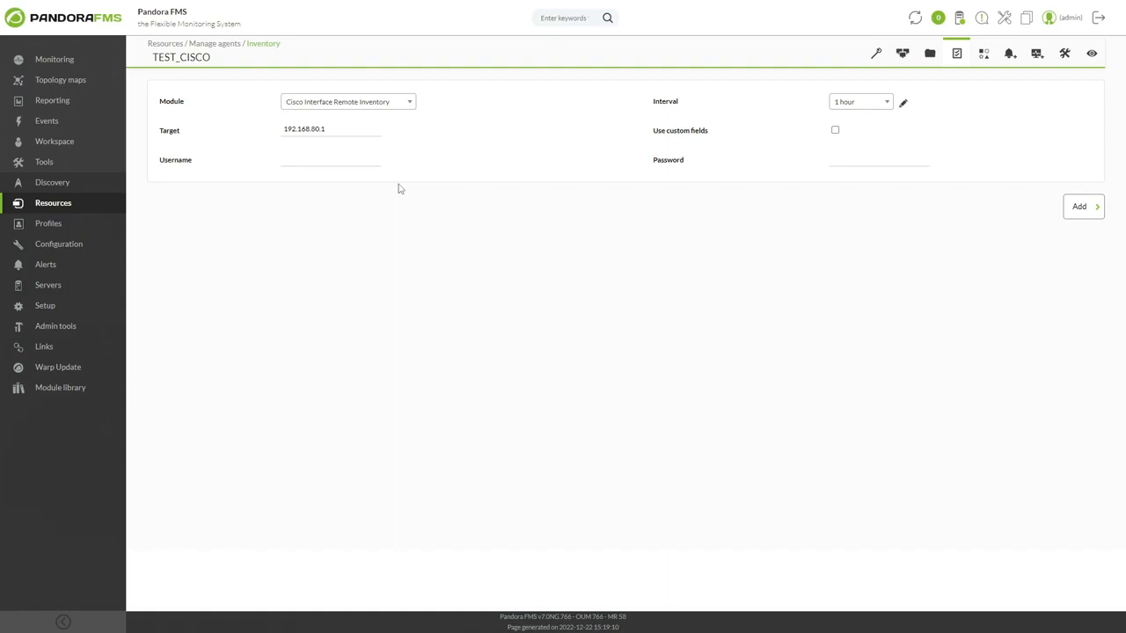
click(869, 108)
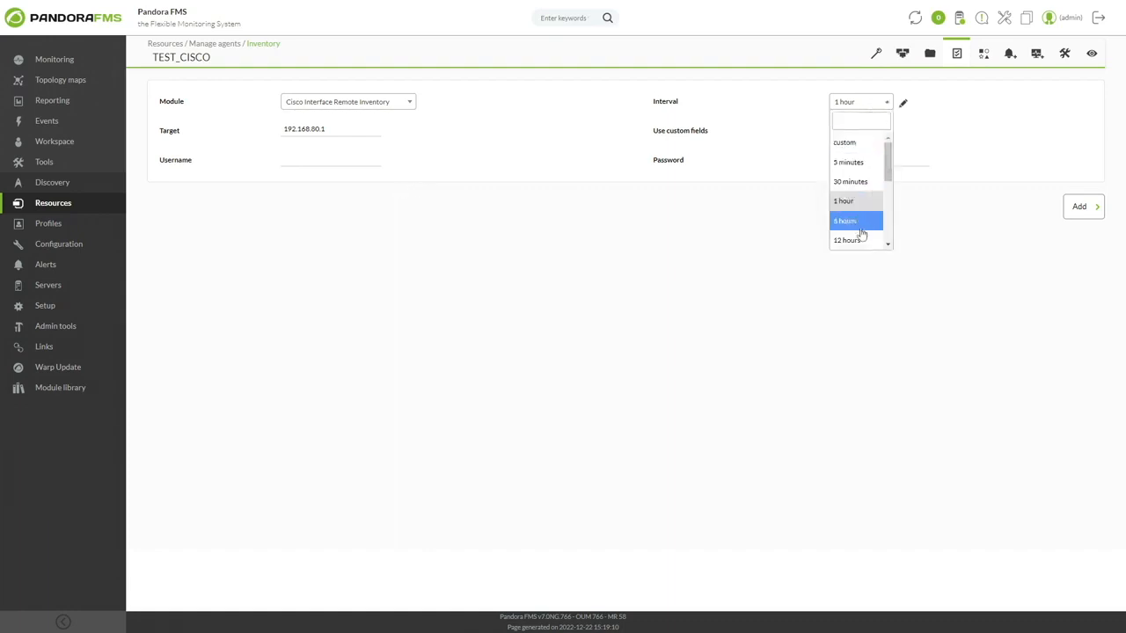
click(858, 162)
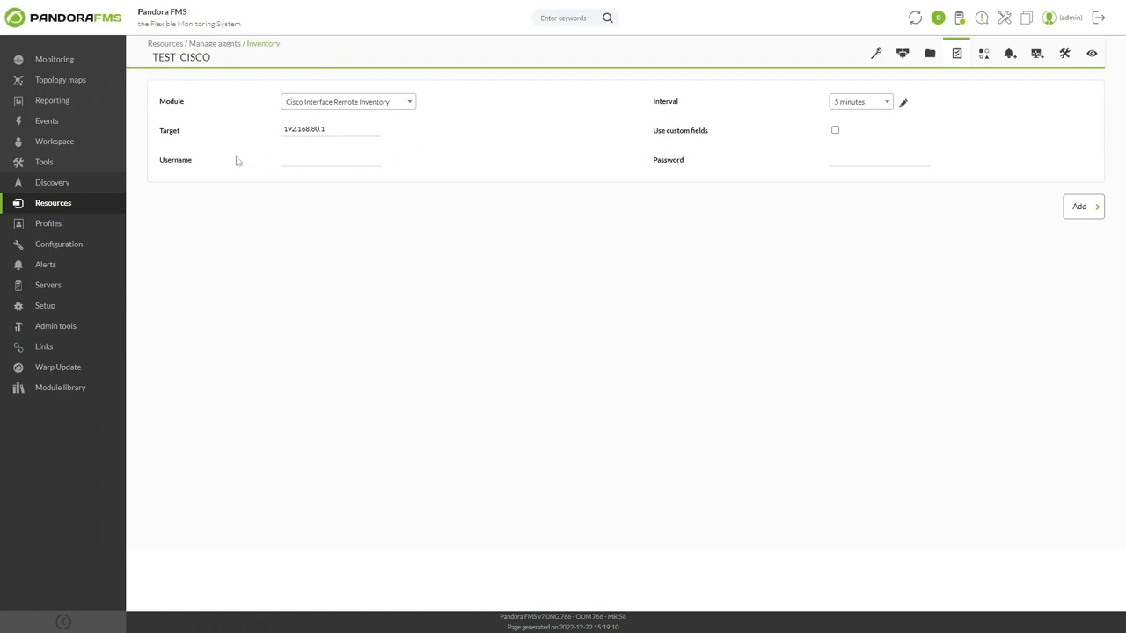
Step: Enable custom fields, create a field named Community, paste the SNMP community string into it, and add the inventory module to the agent
drag(159, 160, 192, 160)
click(192, 160)
click(836, 131)
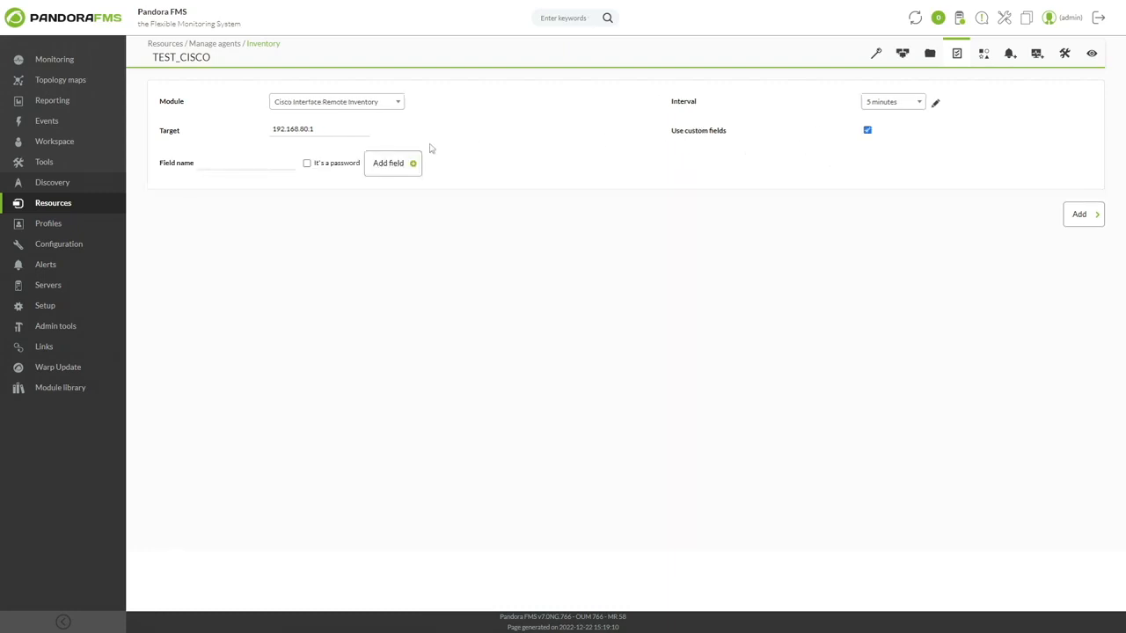
click(255, 163)
text(Community)
click(411, 167)
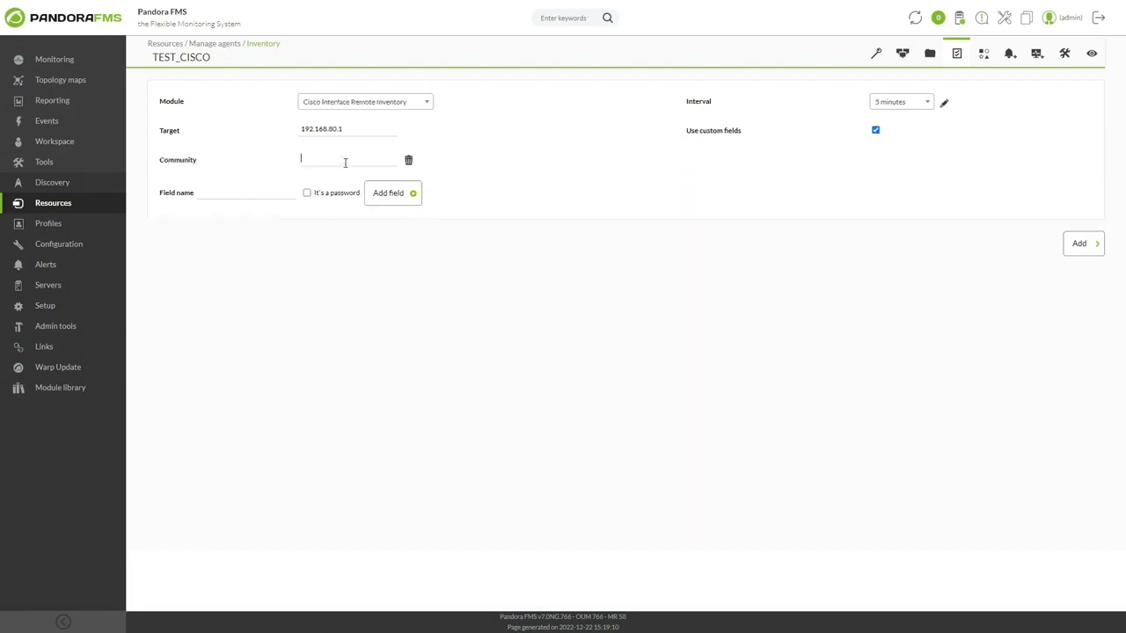
key(ctrl+v)
click(1078, 244)
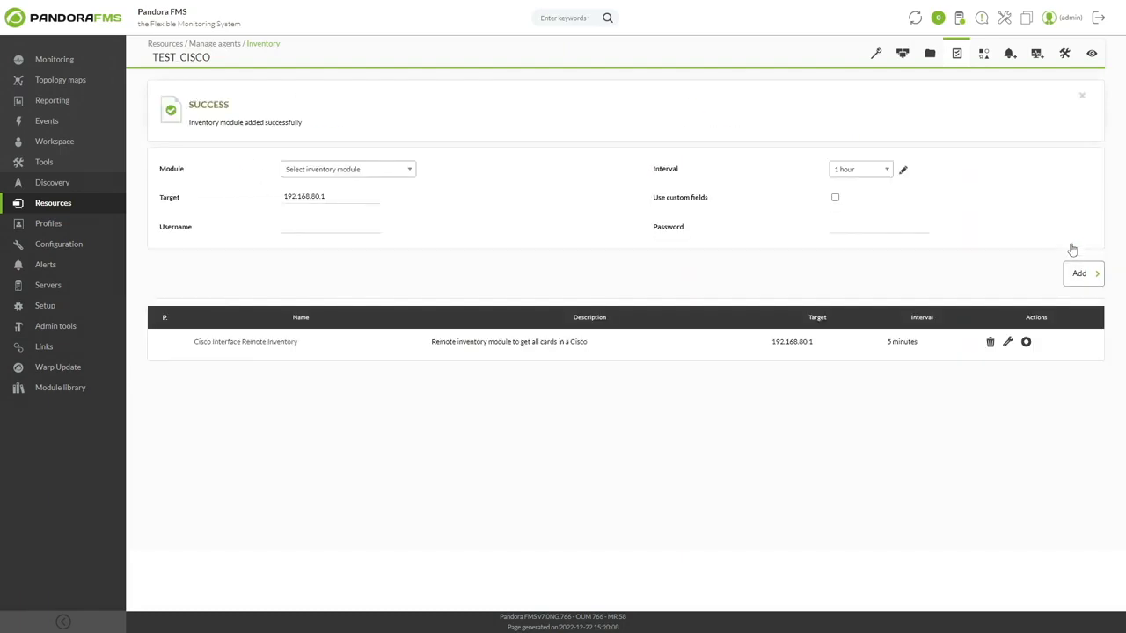
Step: Force the agent's Cisco Interface Remote Inventory module to run and open the agent's collected inventory data
click(1026, 343)
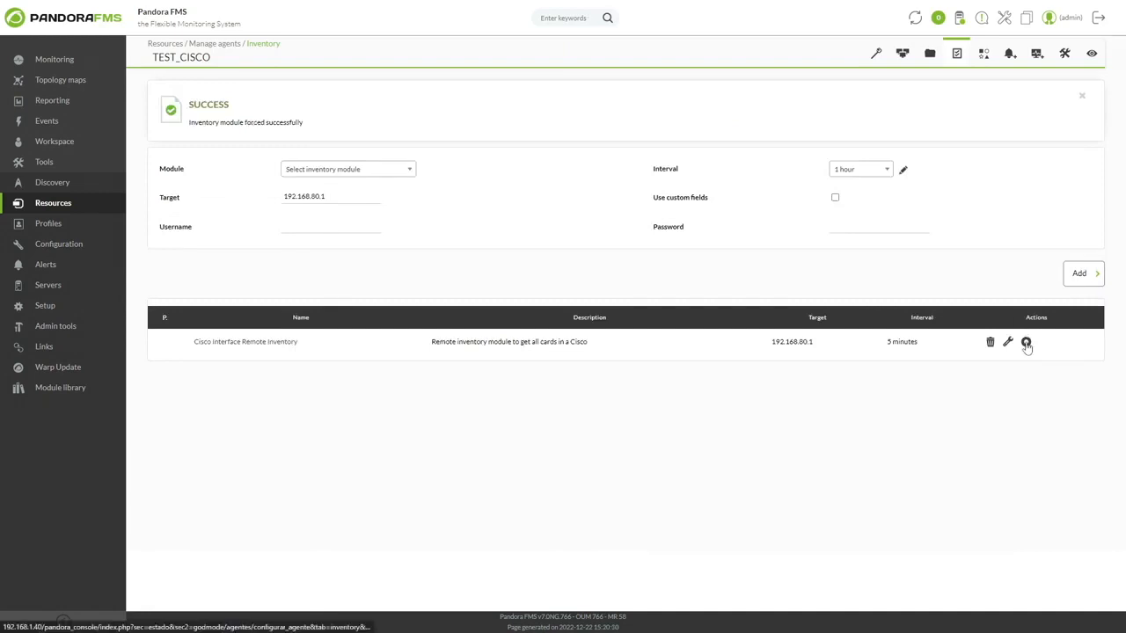
click(1091, 61)
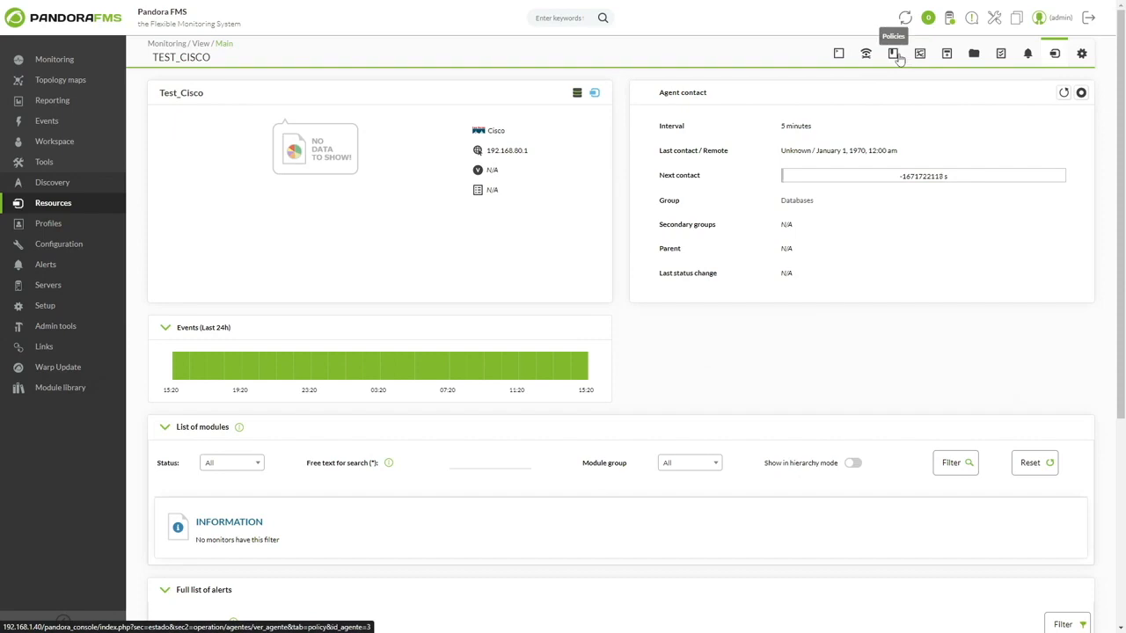
click(1000, 55)
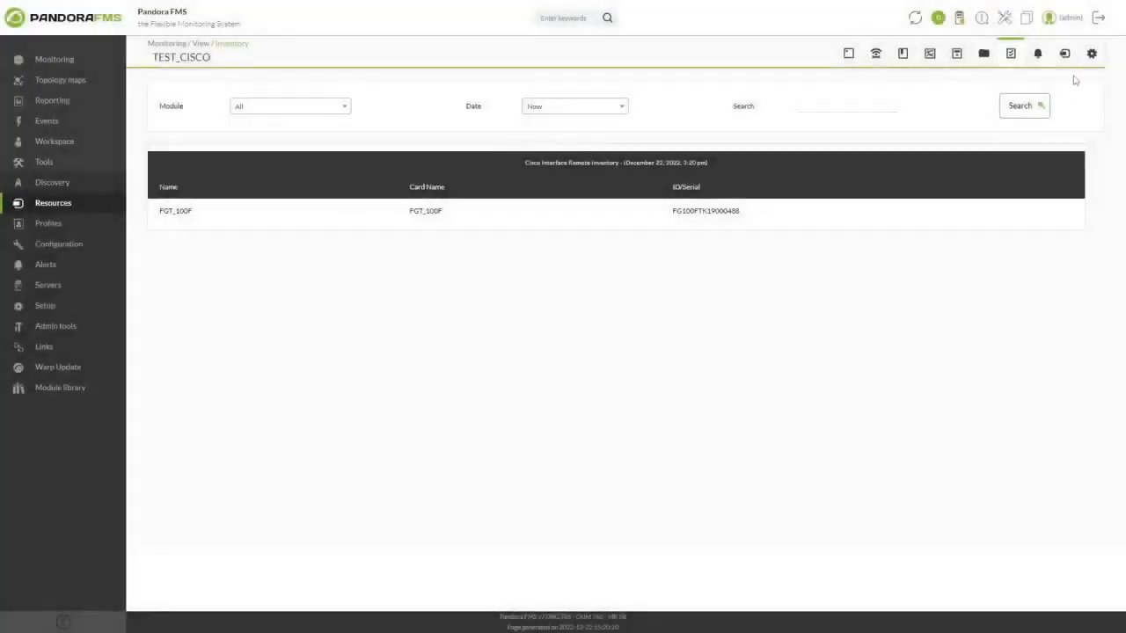
Step: Delete the Cisco Interface Remote Inventory module from the Test_Cisco agent's inventory settings
click(1092, 53)
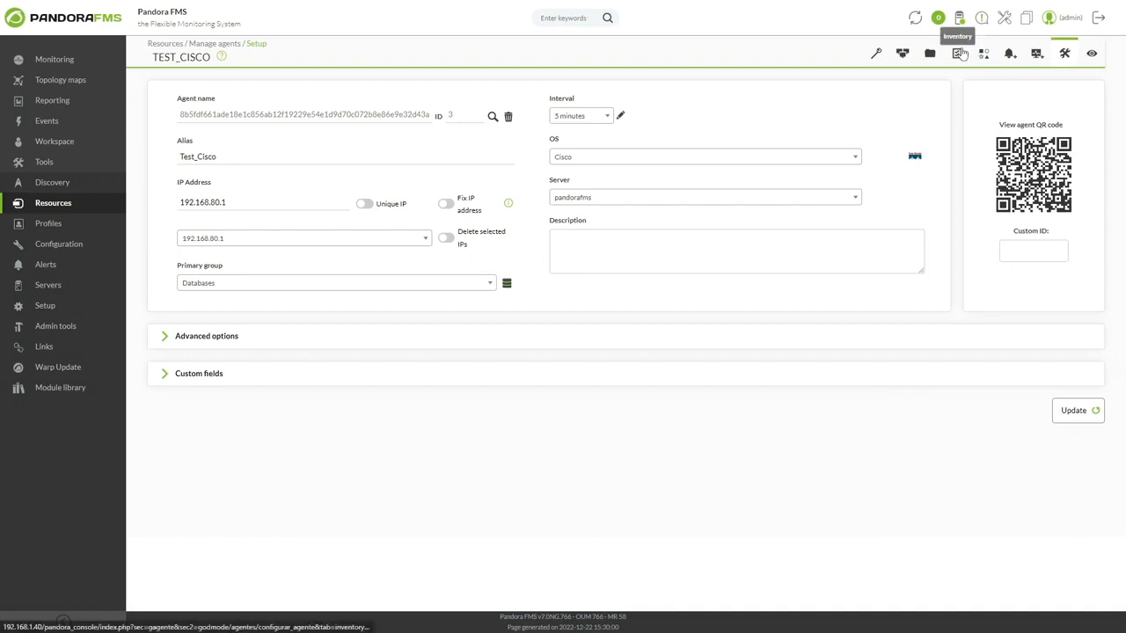
click(960, 53)
click(990, 275)
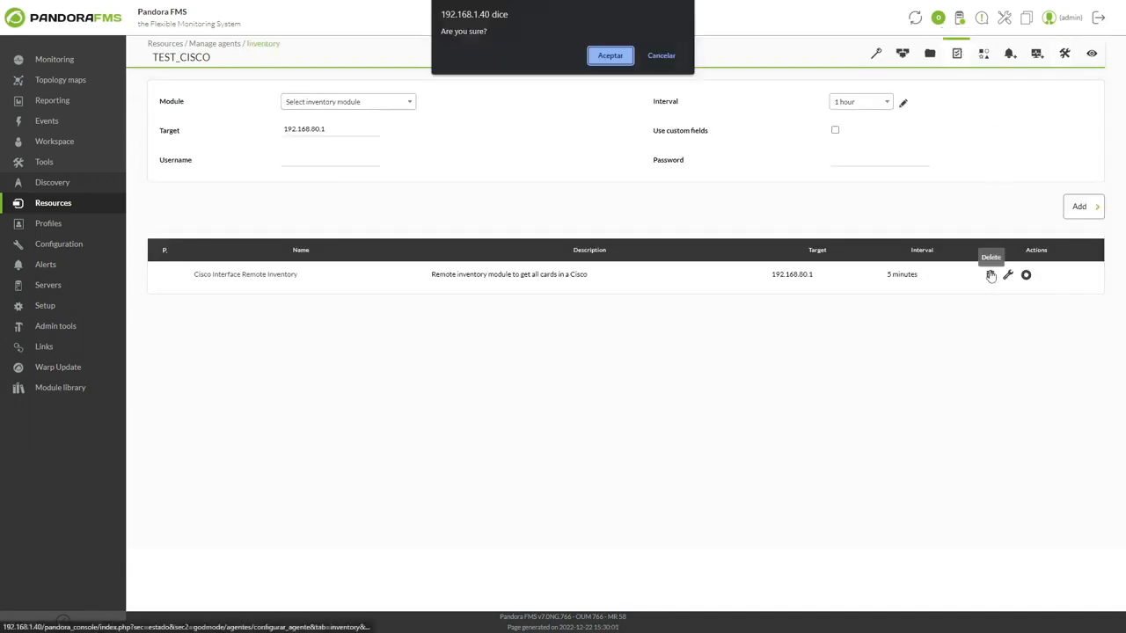
click(622, 56)
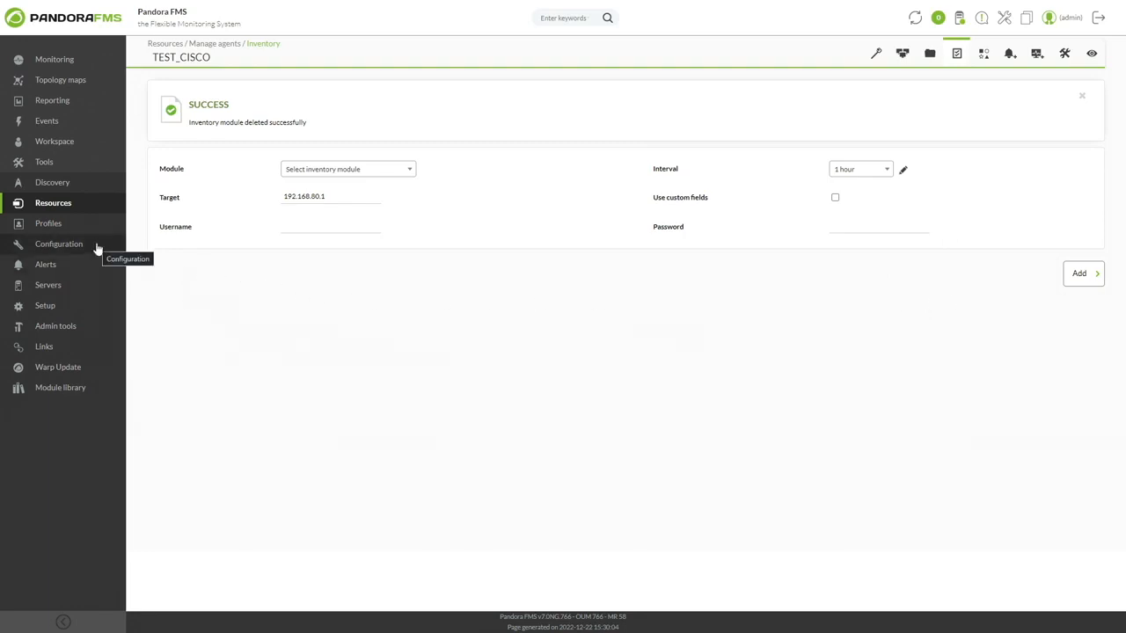
Step: Open the Cisco Interface Remote Inventory module definition for editing and copy its entire inline script code
mouse_move(97, 250)
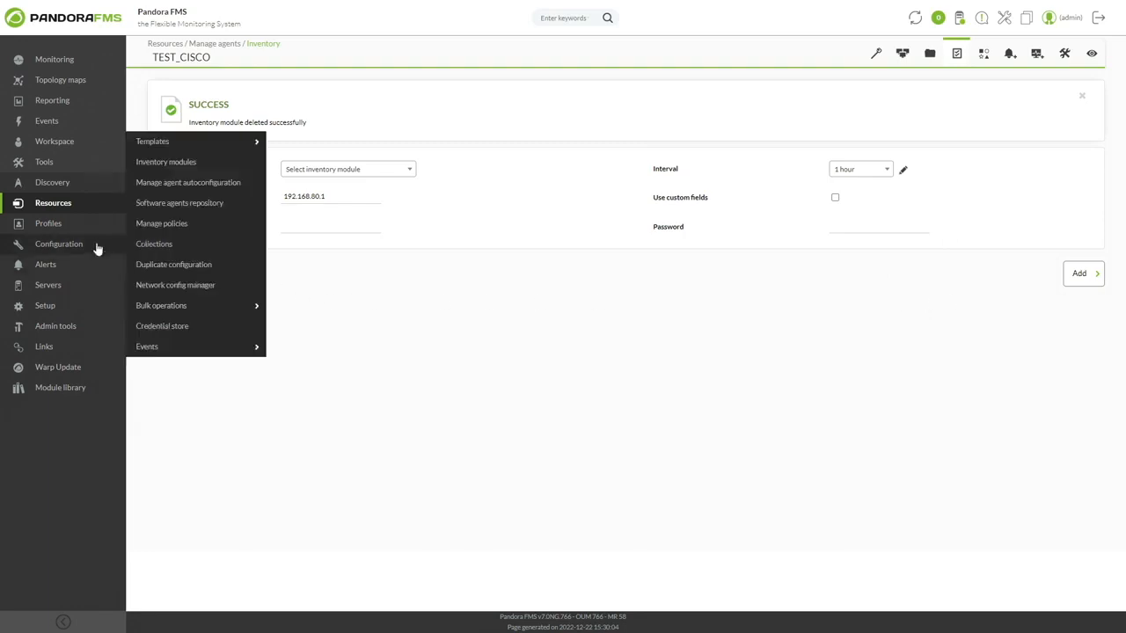
click(213, 163)
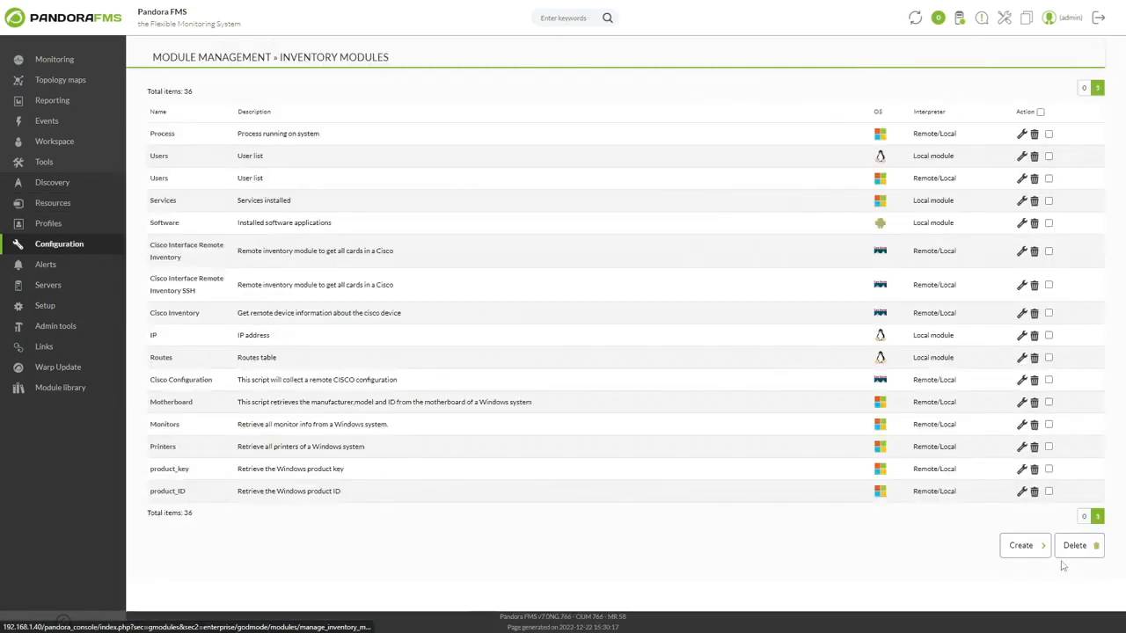
click(194, 252)
click(366, 335)
key(ctrl+a)
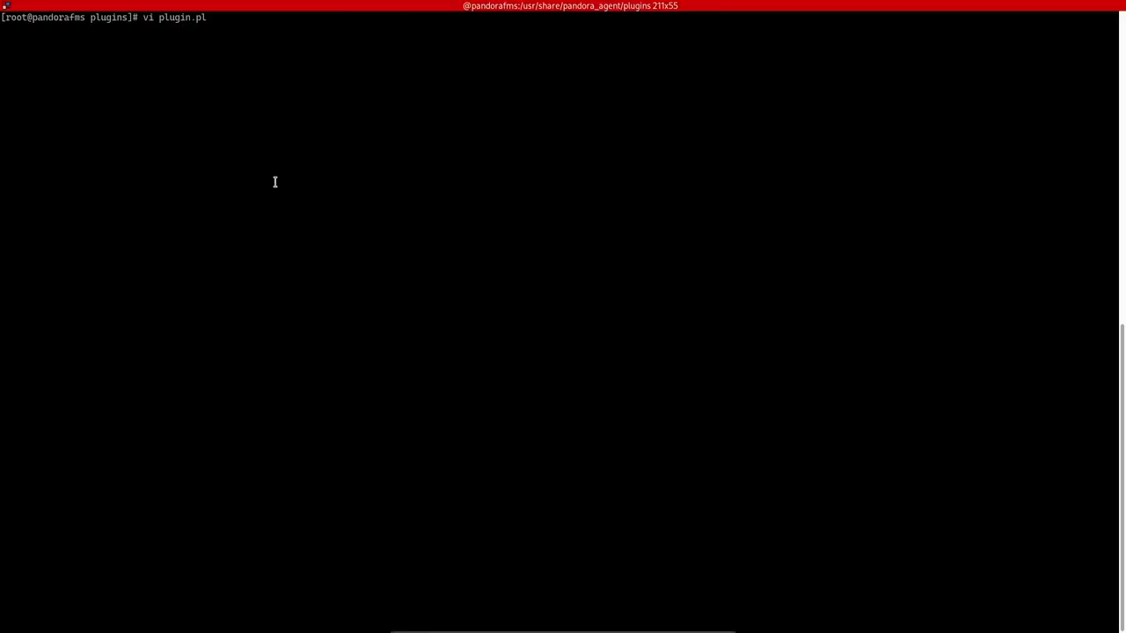
Step: In the terminal, create plugin.pl in /usr/share/pandora_agent/plugins with vi, paste the copied Perl code into it and save the file
key(Return)
right_click(276, 183)
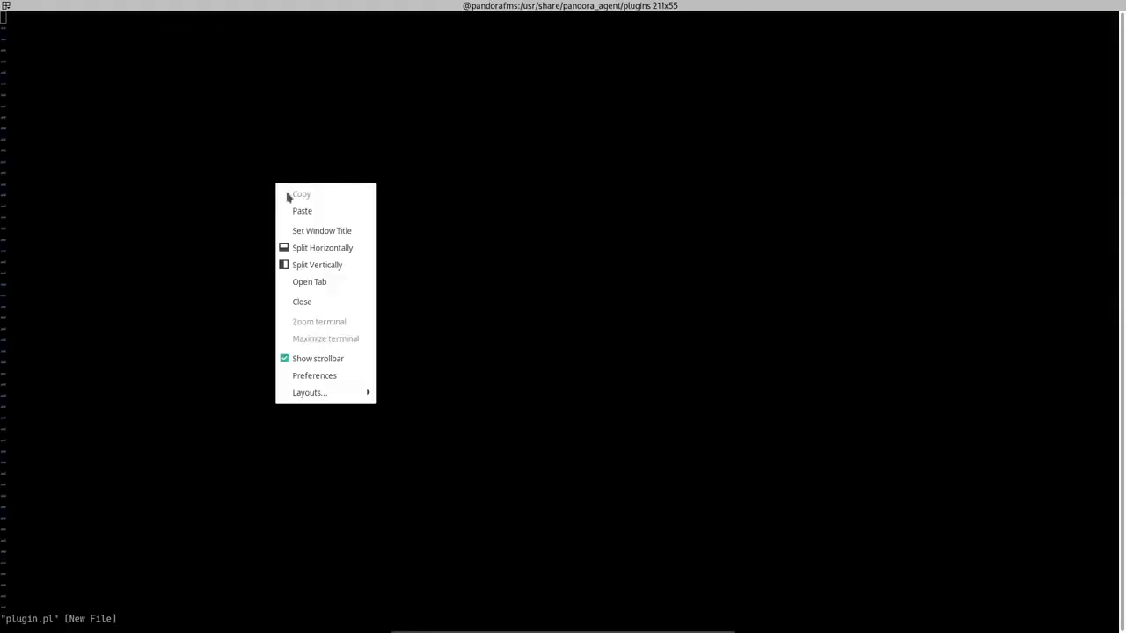
click(302, 209)
key(Escape)
text(:wq)
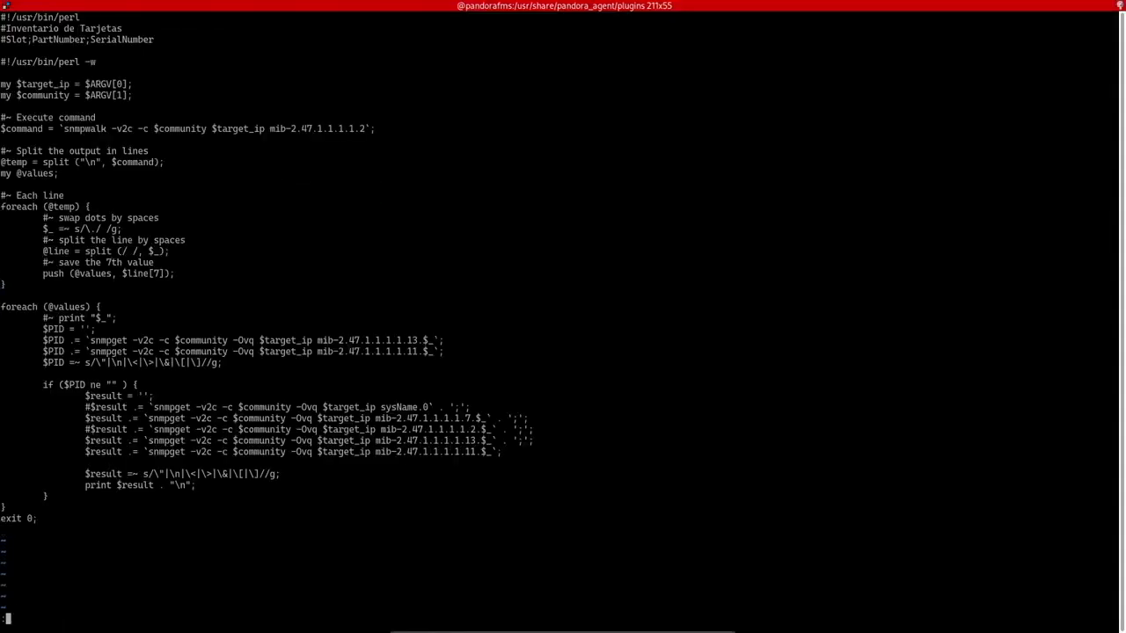
key(Return)
Step: Make plugin.pl executable for all users with chmod a+x and print the working directory's path
text(chmod a+x plugin.pl)
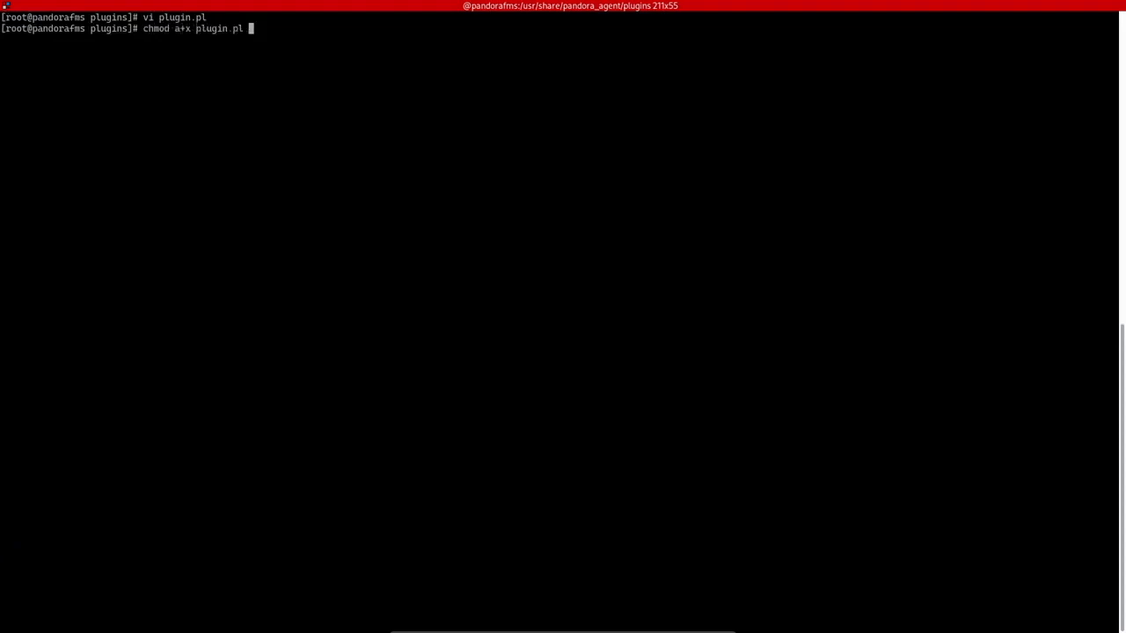
key(Return)
text(pwd)
key(Return)
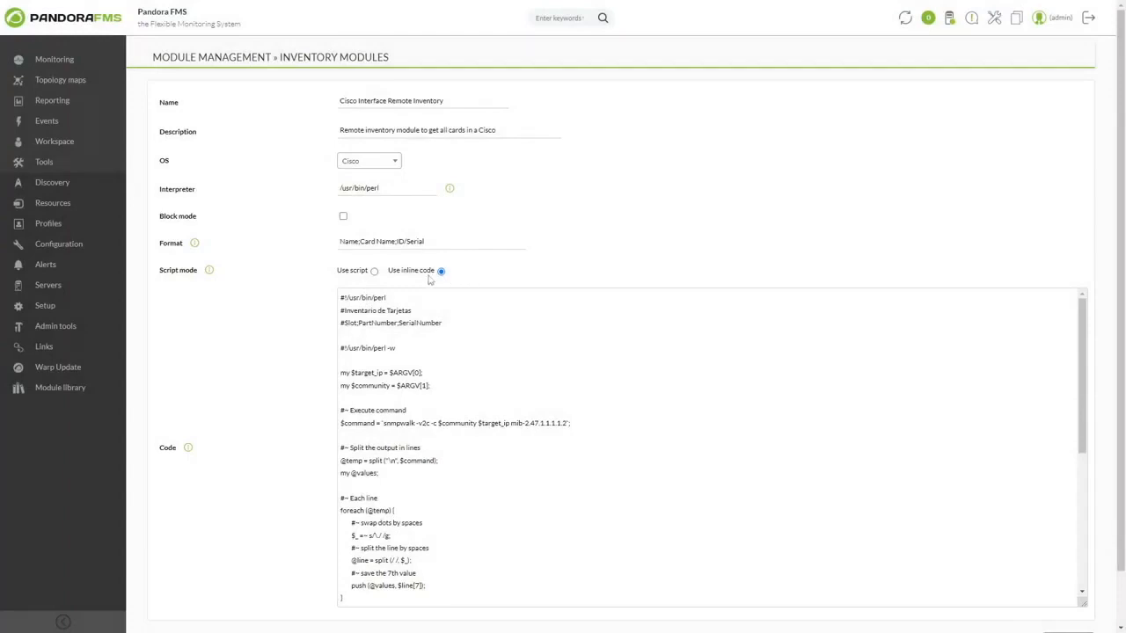
Step: Back in Pandora FMS, switch the inventory module to script mode with path /usr/share/pandora_agent/plugins/plugin.pl and update the module
click(374, 271)
text(/usr/share/pandora_agent/plugins/plugin.pl)
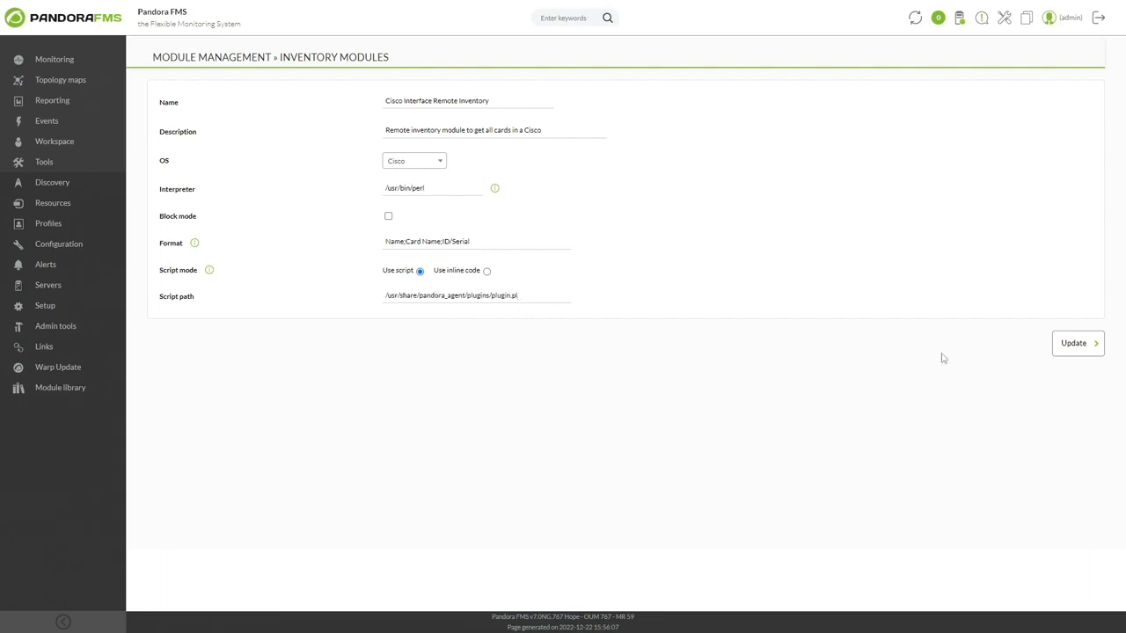
click(1080, 354)
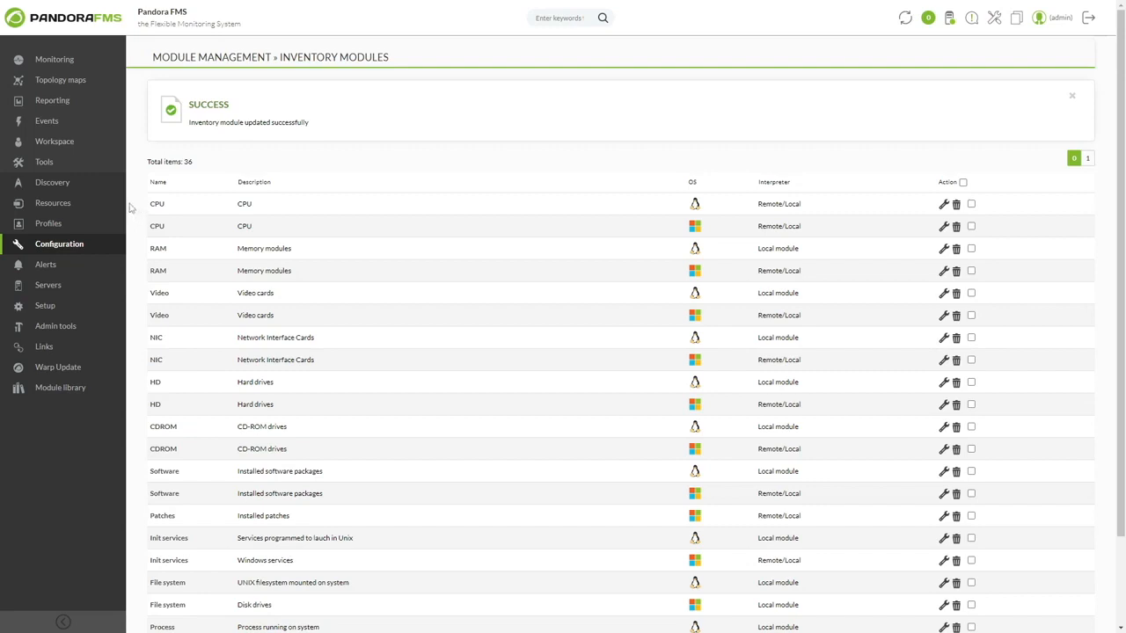
Step: Open the Test_Cisco agent's inventory settings and choose the Cisco Interface Remote Inventory module
mouse_move(116, 207)
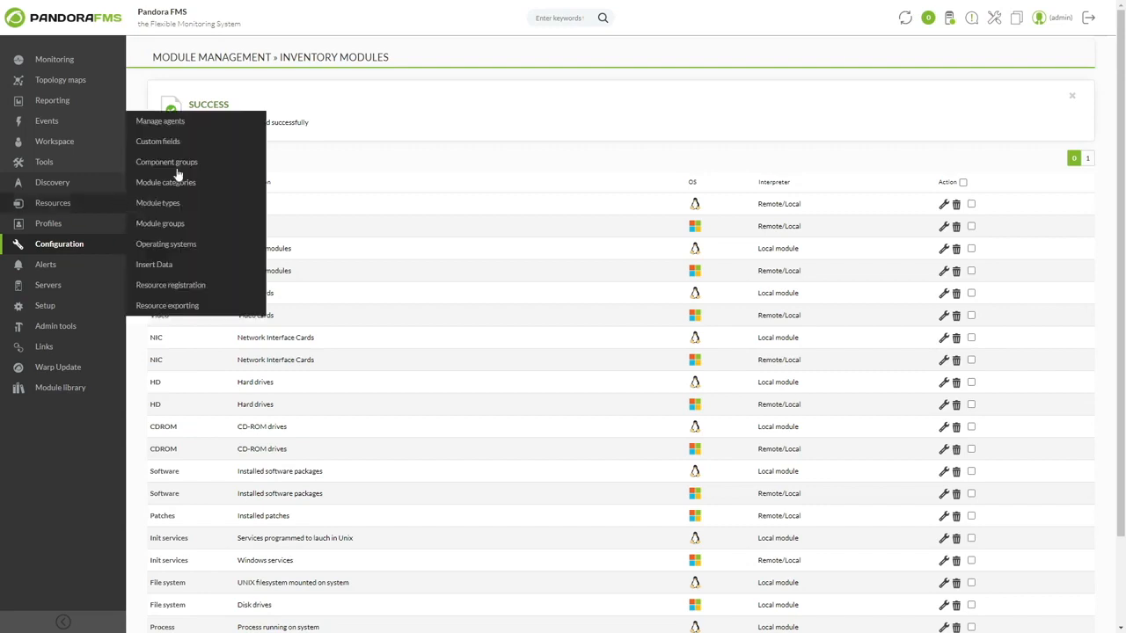
click(186, 123)
click(172, 270)
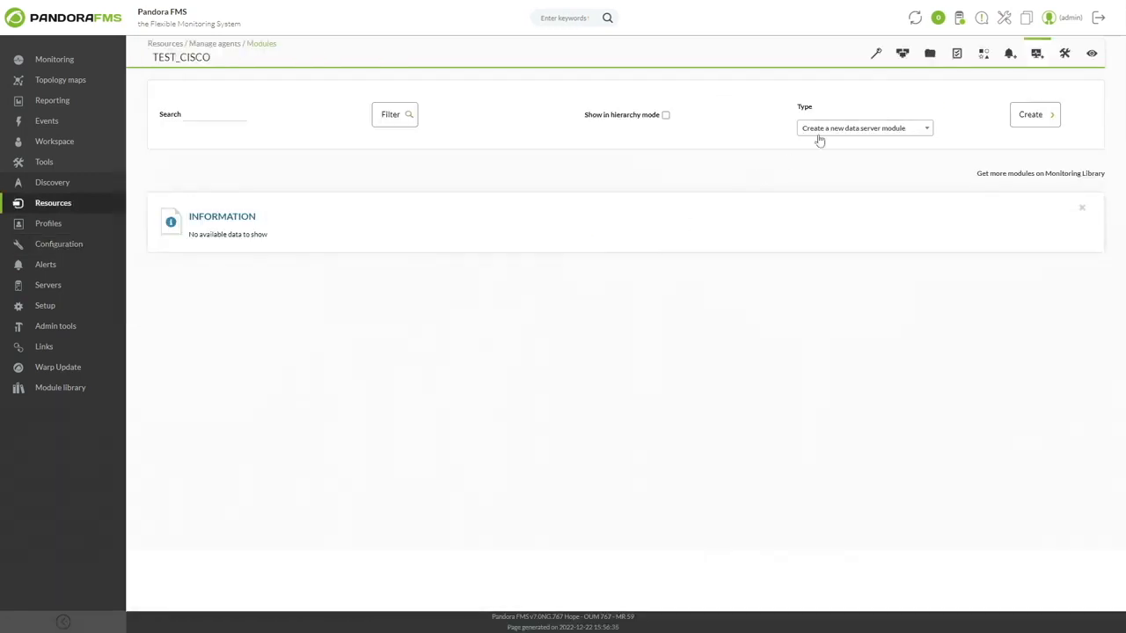
click(954, 55)
click(359, 104)
click(391, 182)
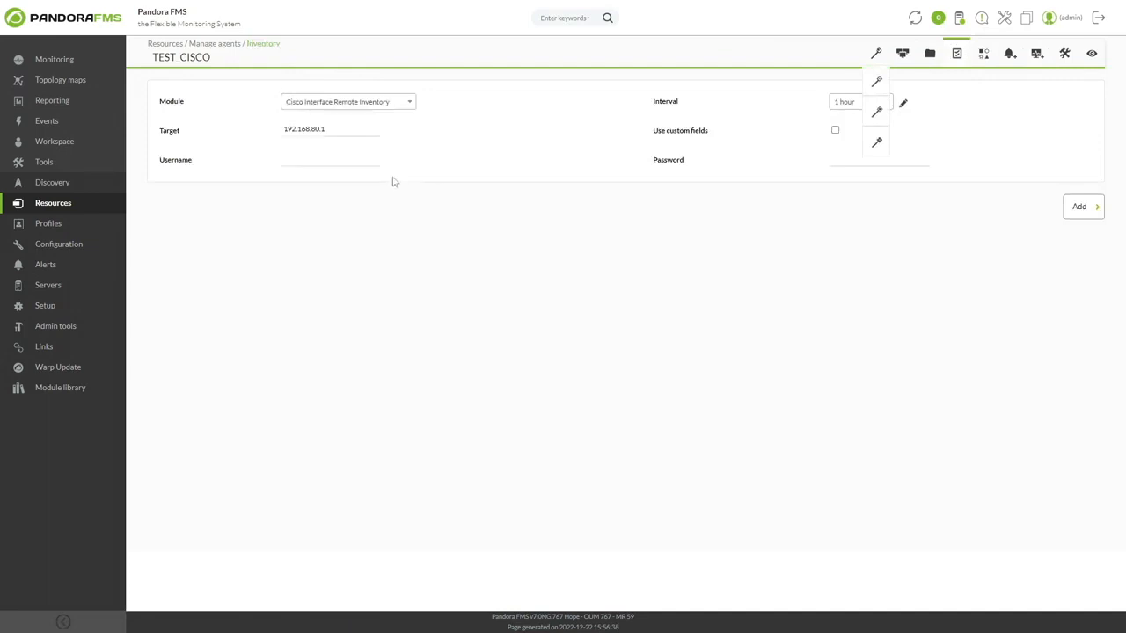
Step: Enable custom fields, create a field named community, enter the SNMP community string in it, and add the module to the agent
click(834, 130)
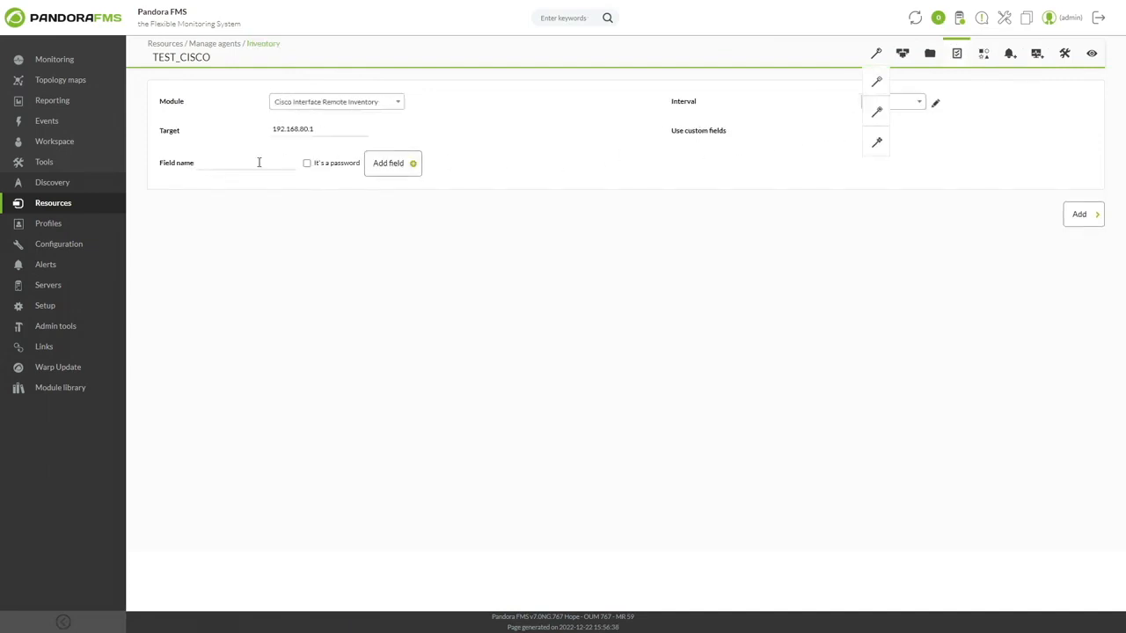
click(393, 163)
click(319, 161)
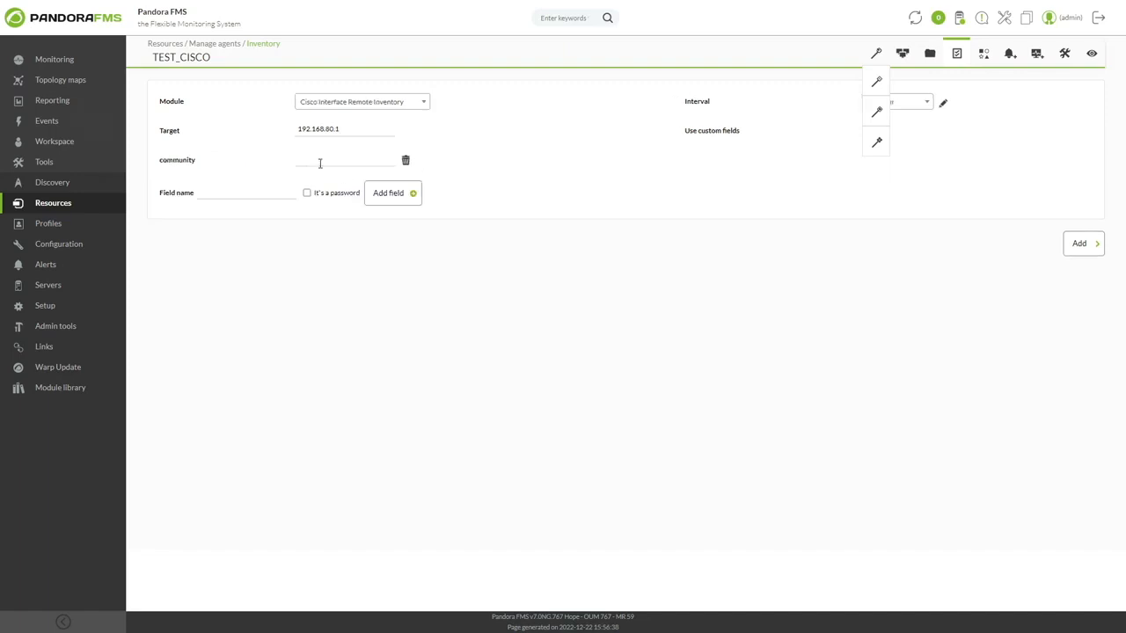
click(1068, 245)
Step: Force the newly added Cisco Interface Remote Inventory module to run and view the Test_Cisco agent's collected inventory
click(1024, 344)
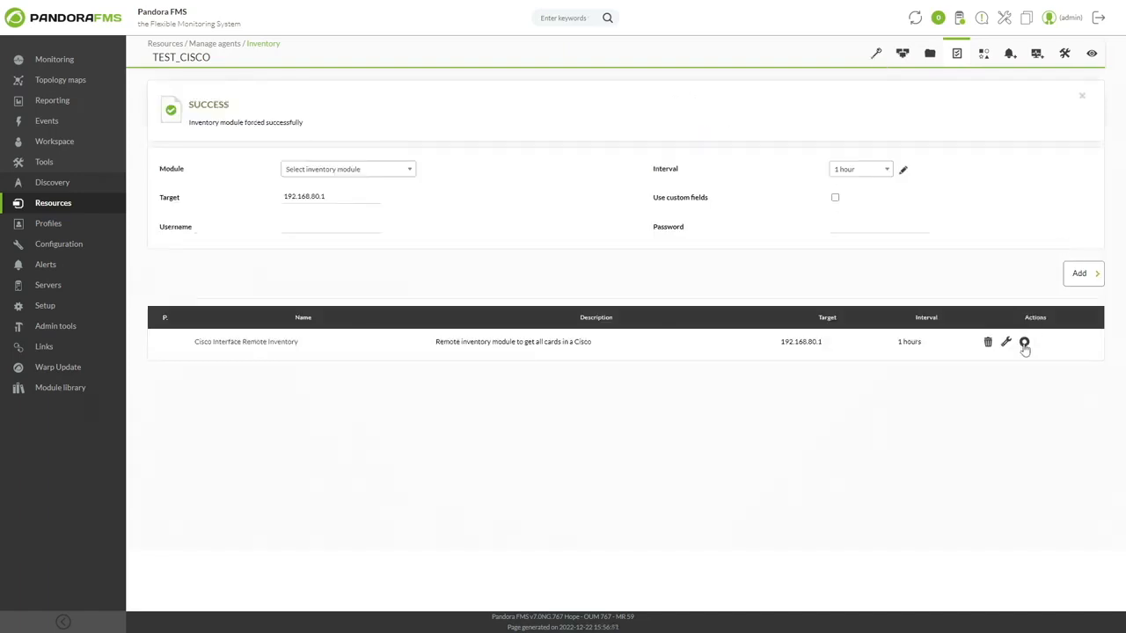
click(1092, 54)
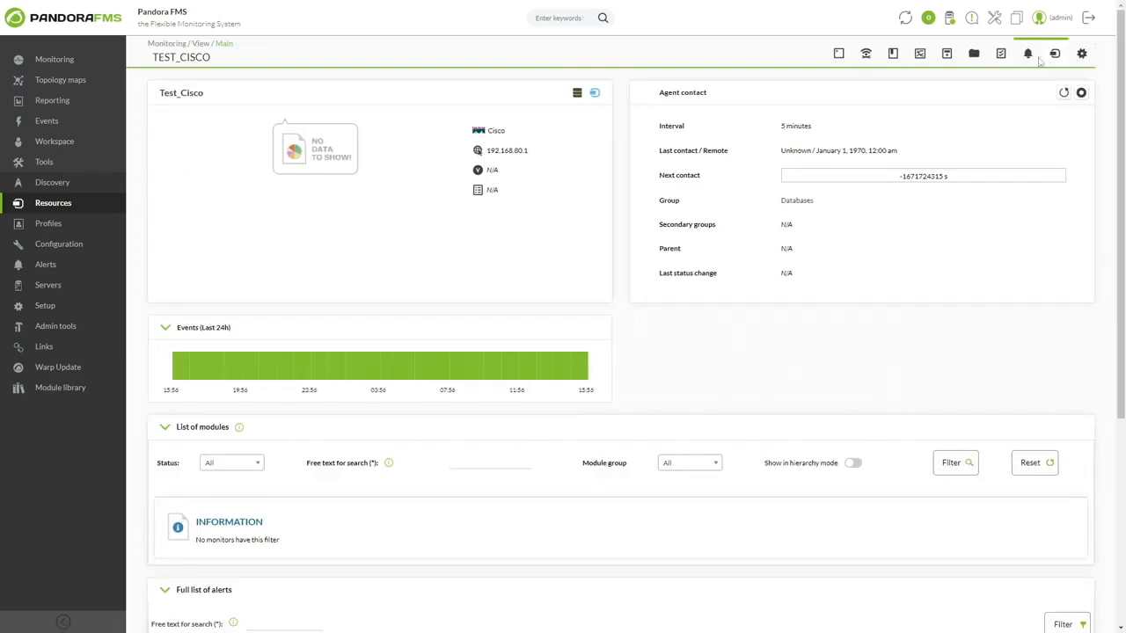
click(1000, 55)
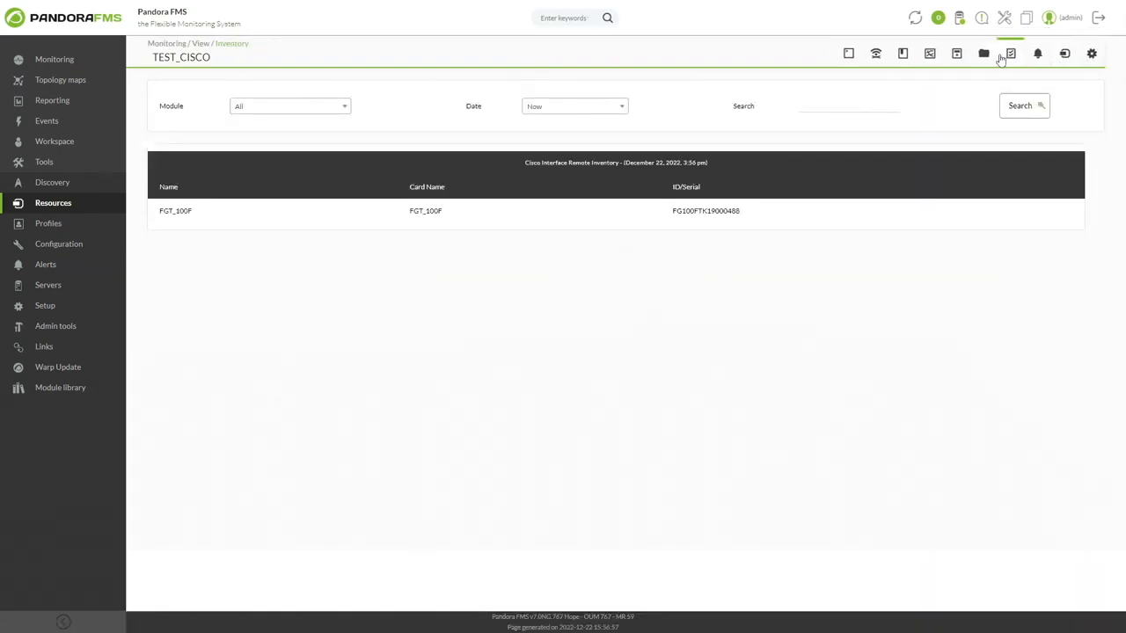